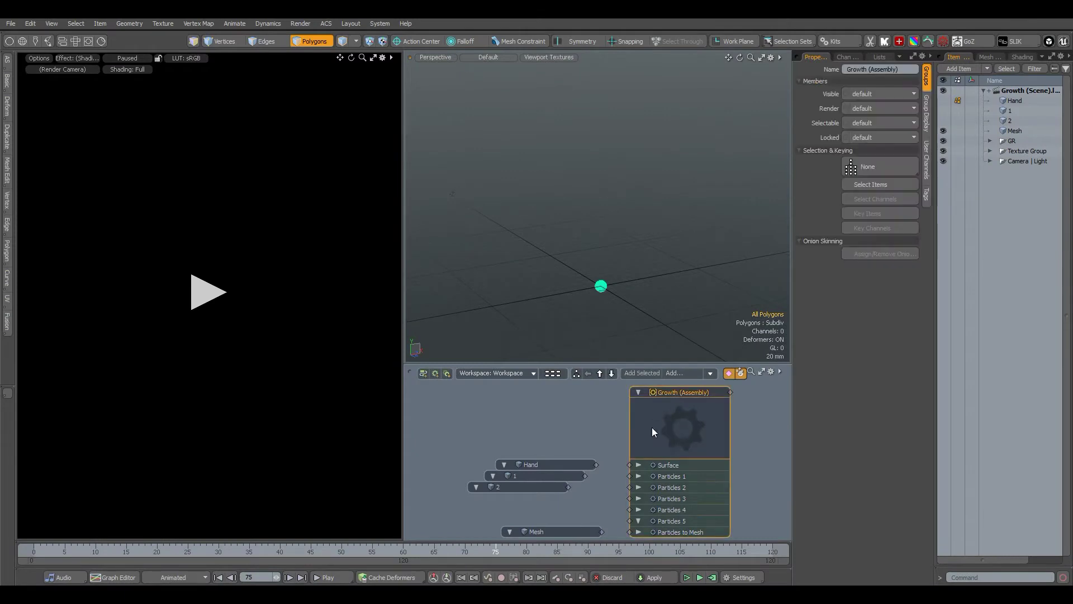
Examine the Growth (Assembly) preset among the available assemblies, the scene's GR group and the shader tree.
click(676, 373)
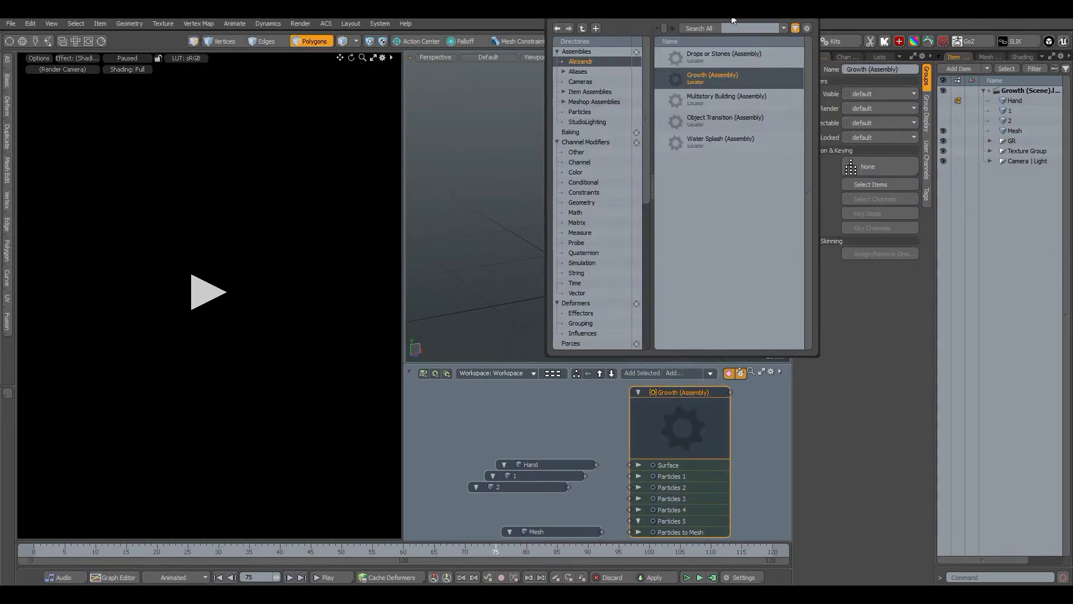
click(767, 142)
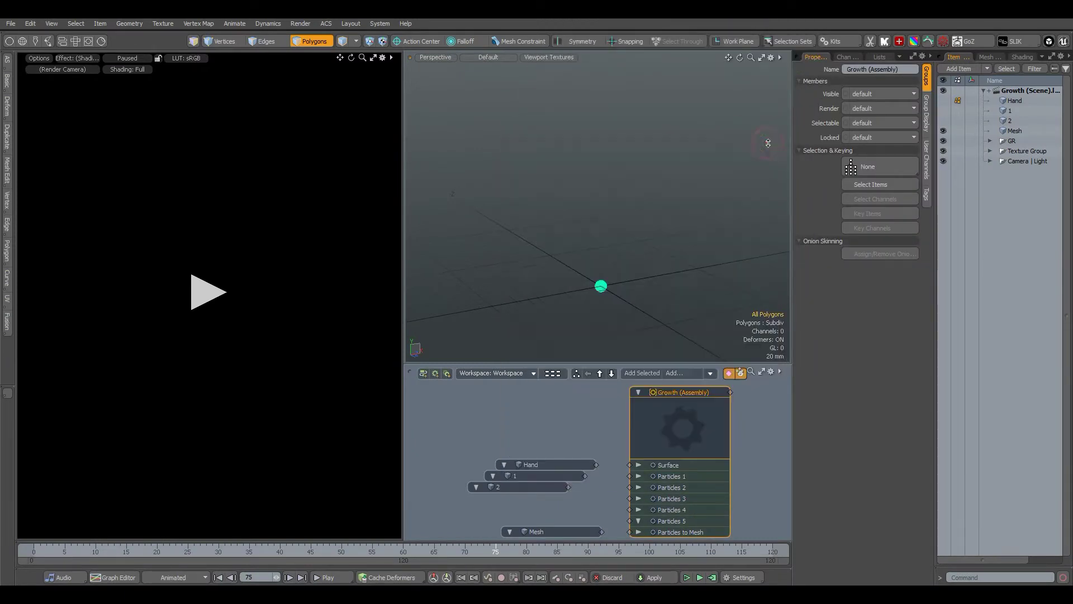
click(1013, 140)
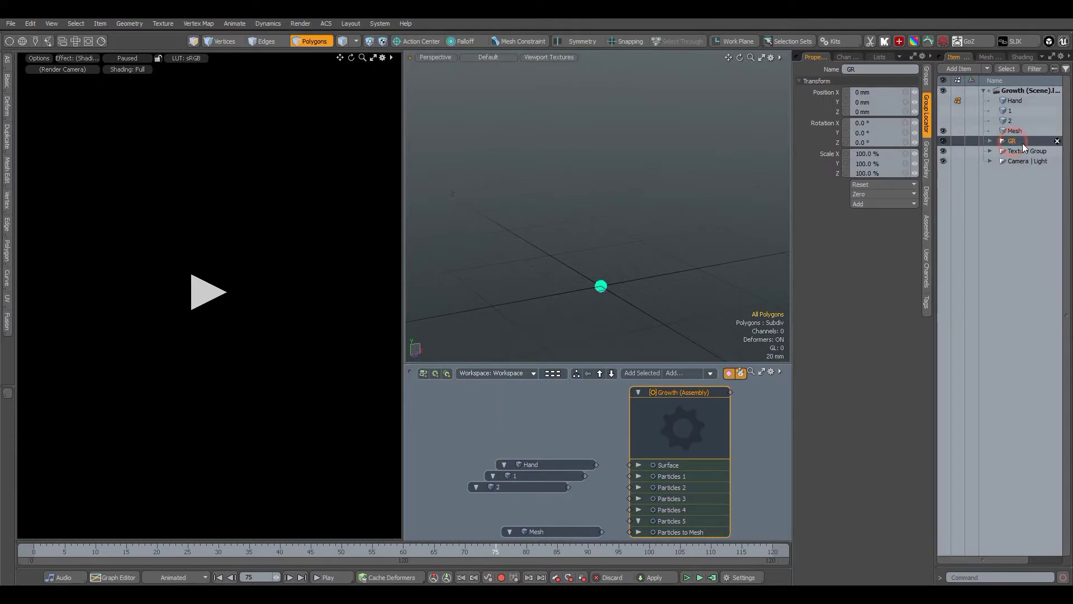
click(1022, 57)
click(980, 133)
click(954, 57)
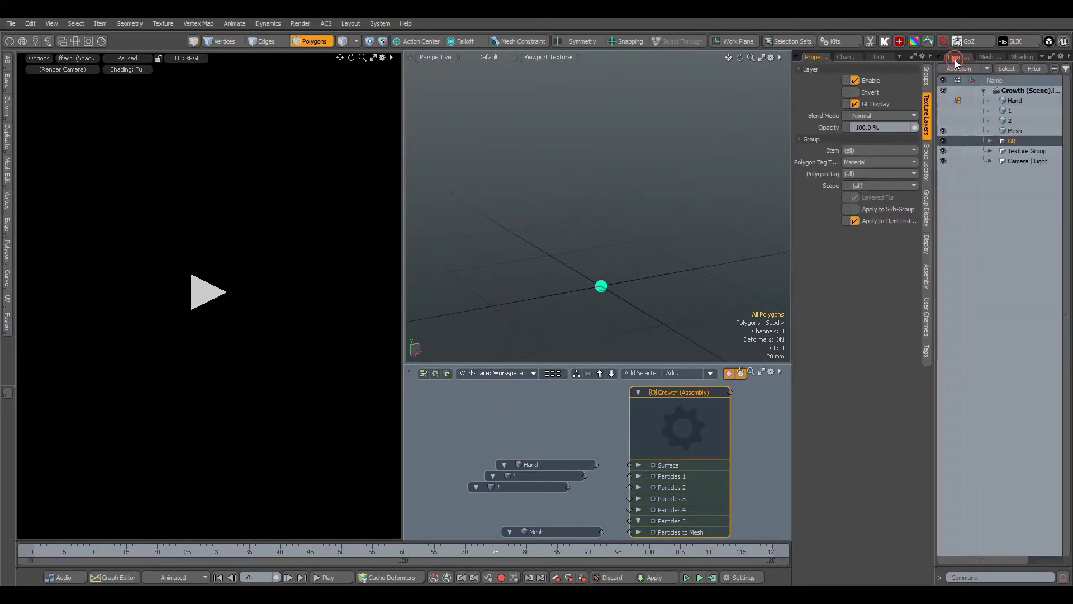
Examine the source meshes Hand, 1 and 2 in the perspective view.
click(1013, 100)
click(1010, 110)
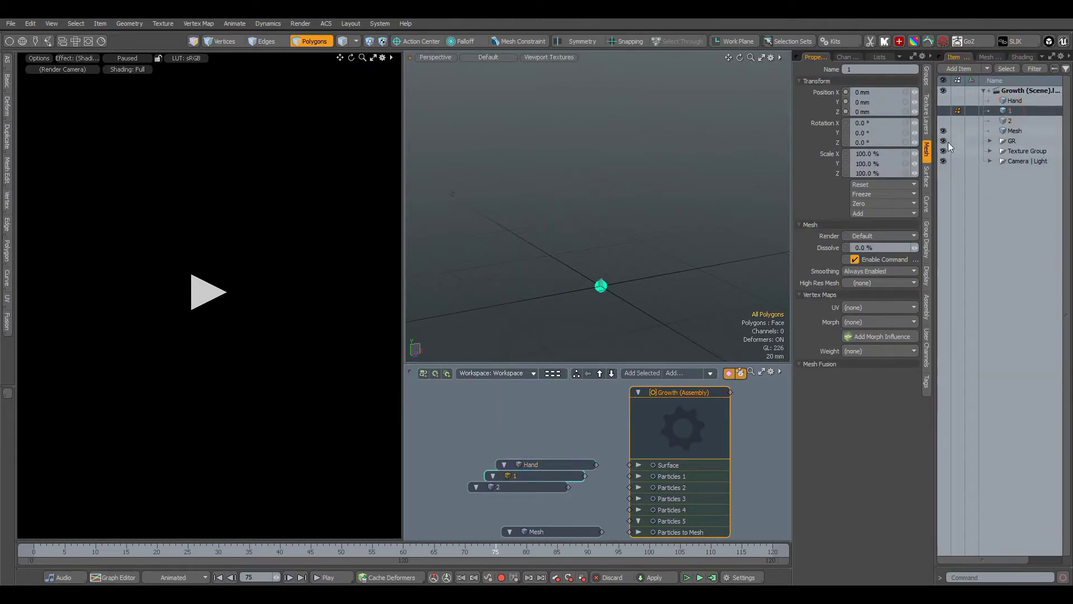
scroll(596, 284, up, 5)
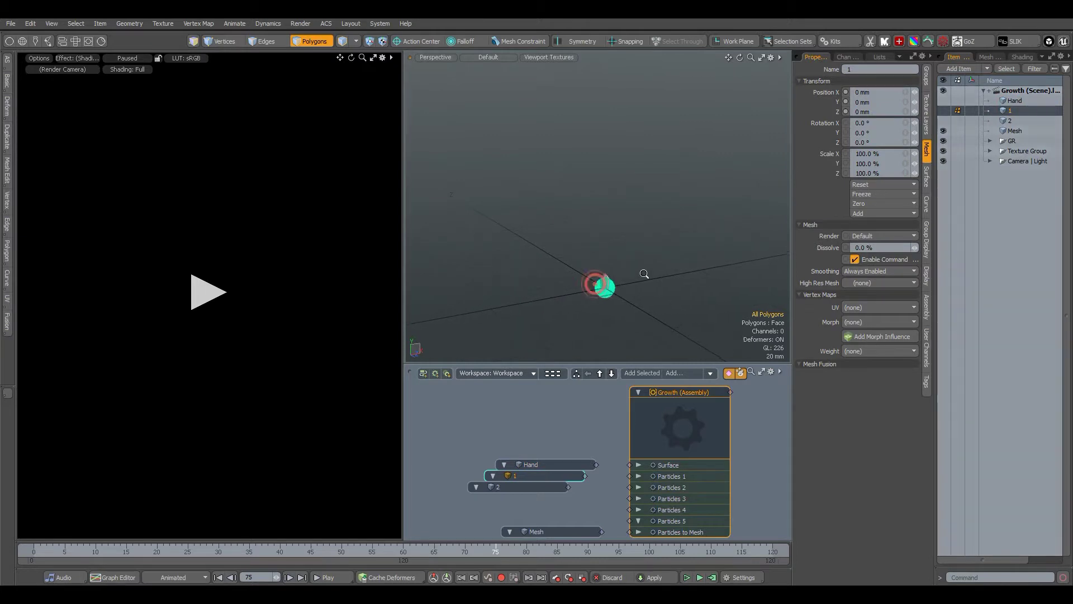
click(1013, 121)
click(1014, 100)
scroll(569, 288, down, 5)
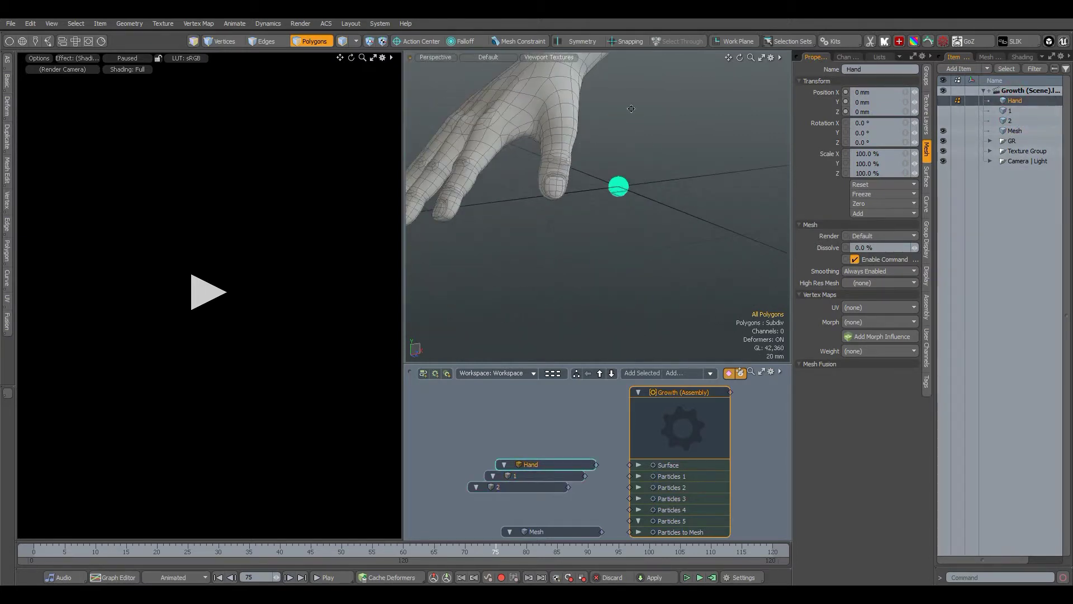
alt+shift+drag(568, 287, 607, 253)
scroll(608, 253, up, 1)
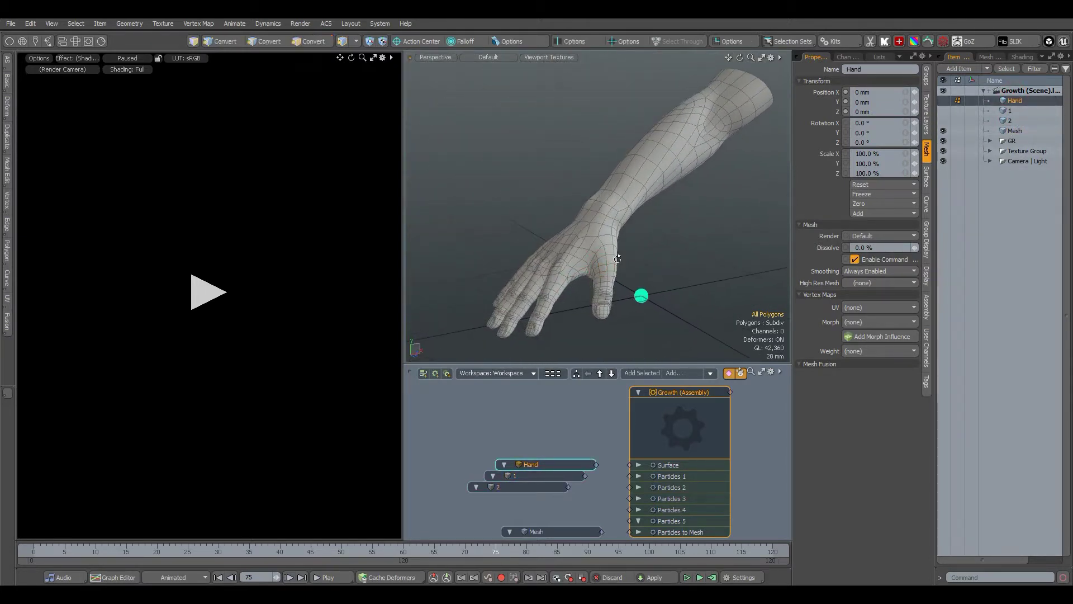
Connect the Hand, 1 and 2 meshes to the Growth assembly's Surface, Particles 1 and Particles 2 inputs respectively.
click(599, 438)
drag(596, 464, 633, 489)
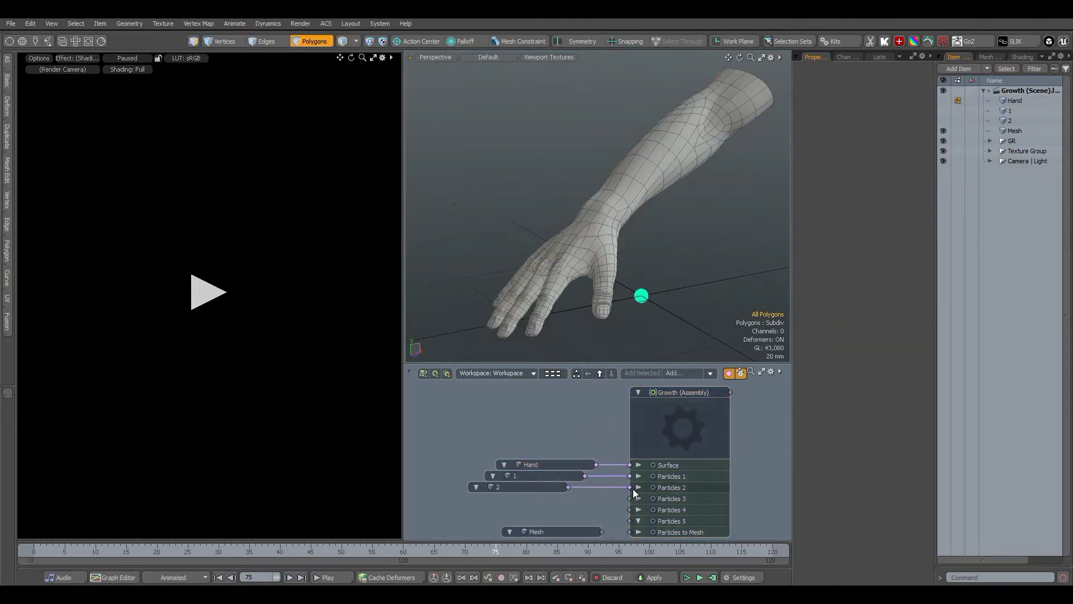
Animate the Set.GR Growth channel from 0% at frame 0 to 100% at frame 120, and move to frame 50.
click(642, 297)
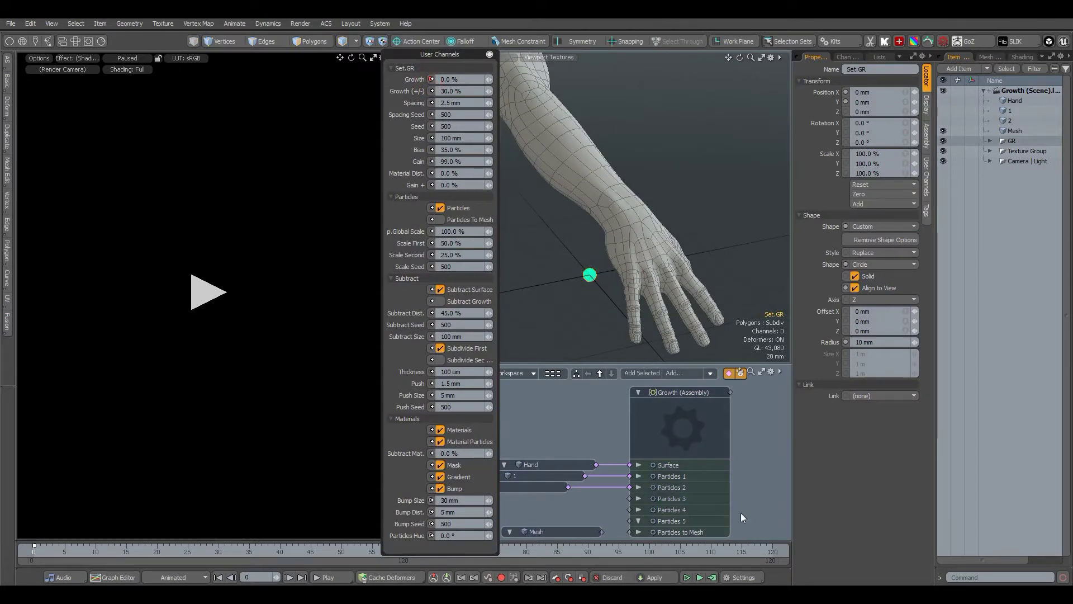
click(758, 546)
click(450, 79)
text(100)
key(Return)
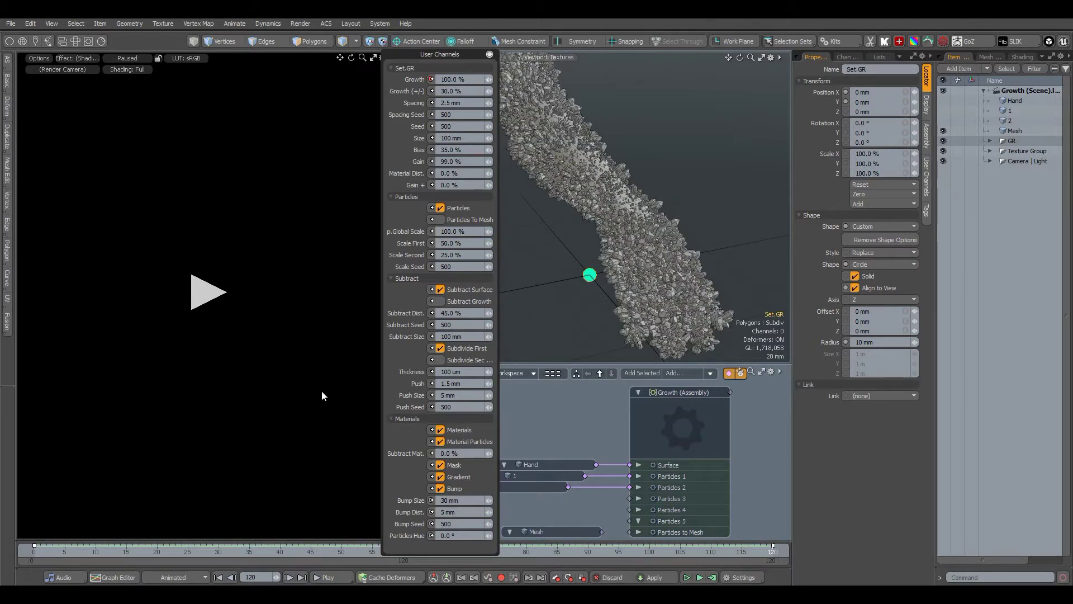
click(344, 555)
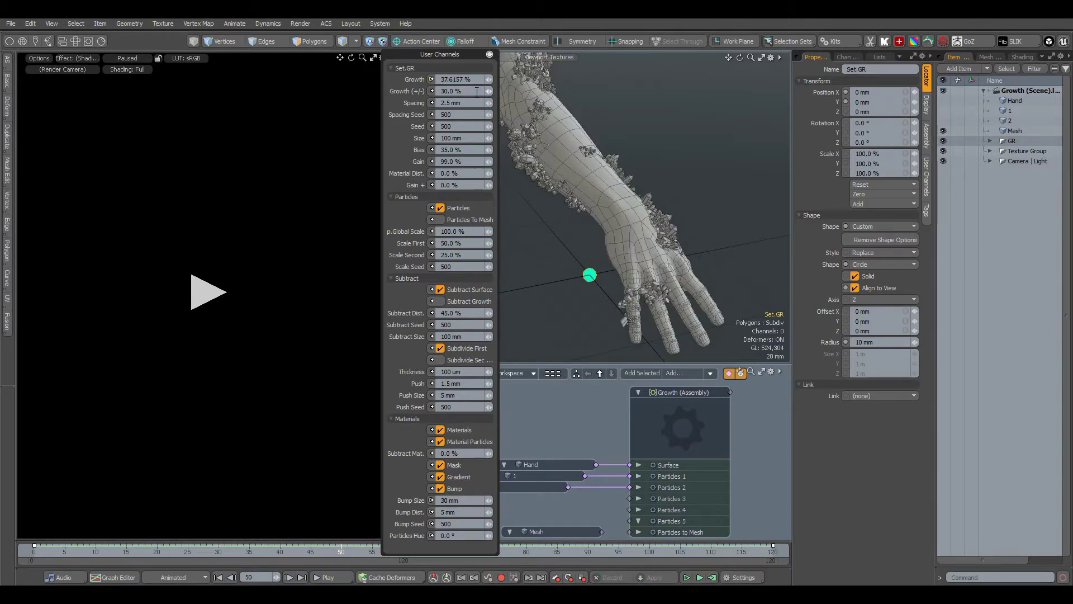
Try a Growth (+/-) value of 10% and restore it to 30%.
text(10)
key(Return)
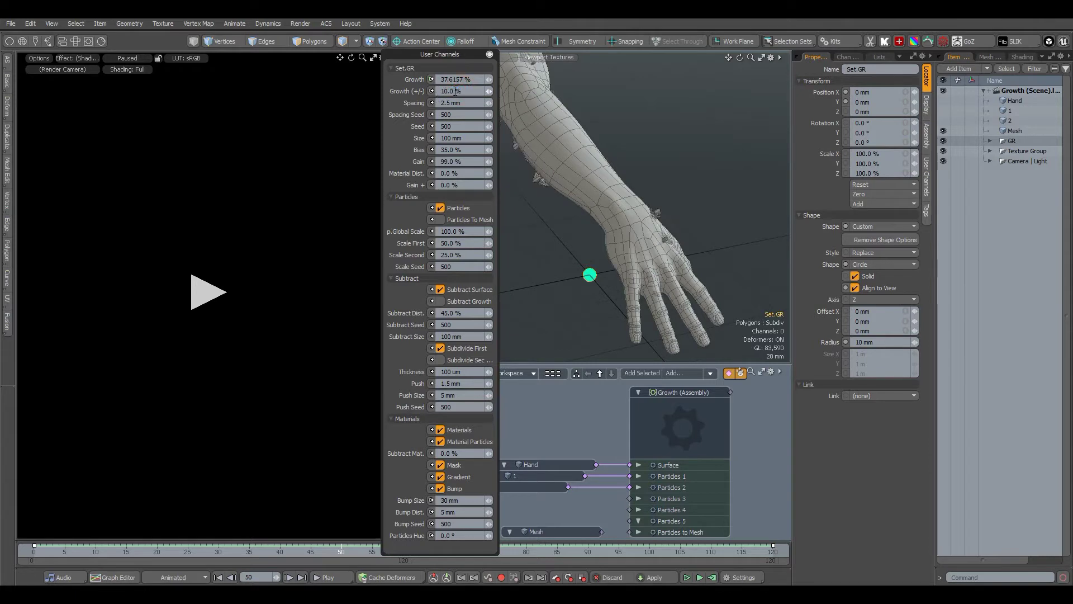
text(30)
key(Return)
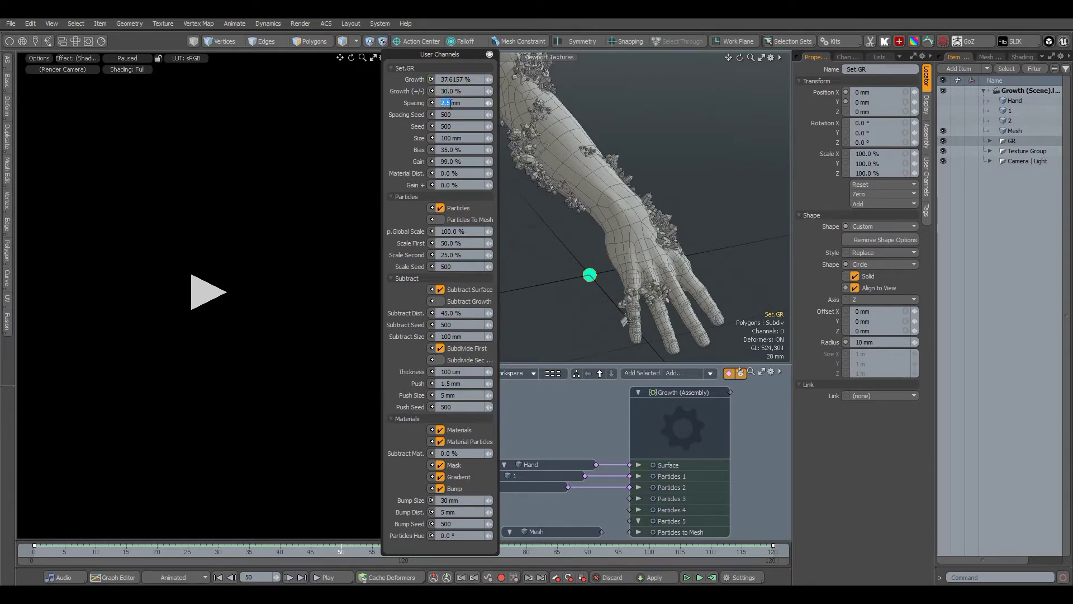
Try Spacing values of 1 mm and 1.5 mm on the hand's growth, settling on 1.75 mm.
alt+drag(630, 218, 643, 181)
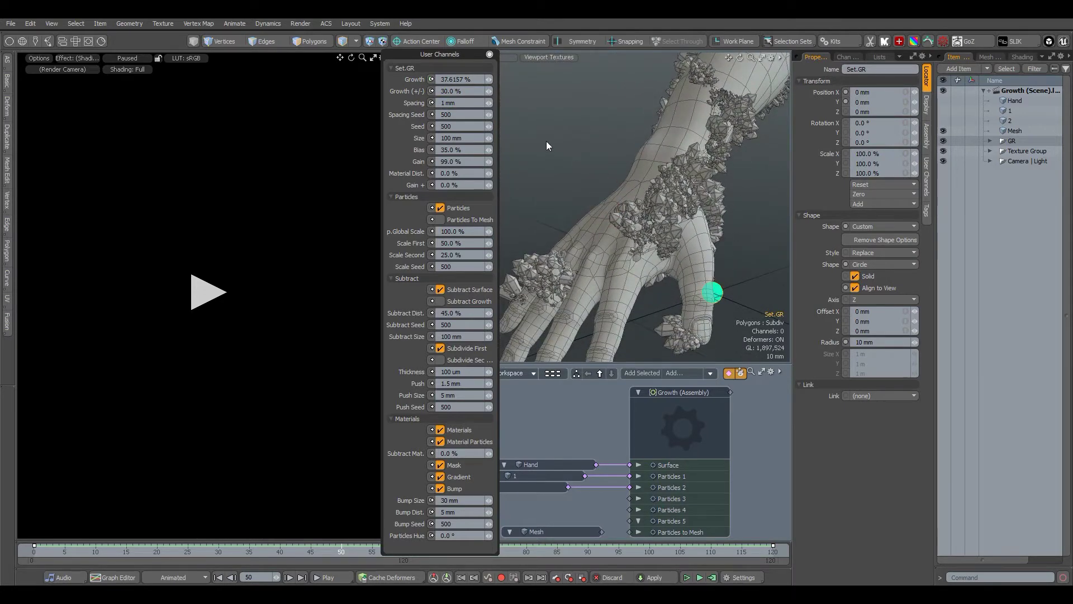
text(1.5)
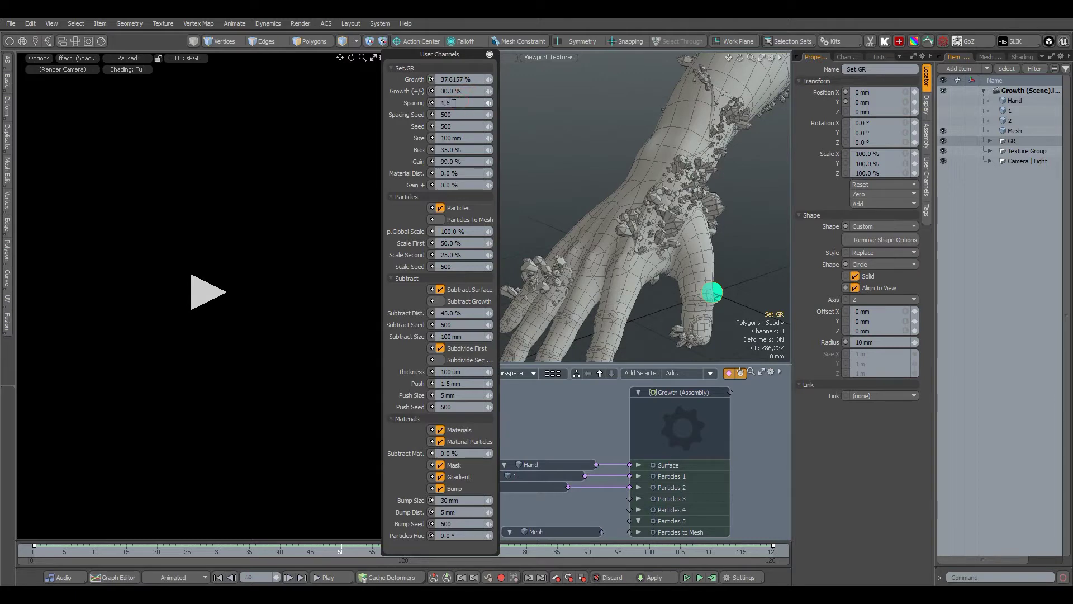
key(Return)
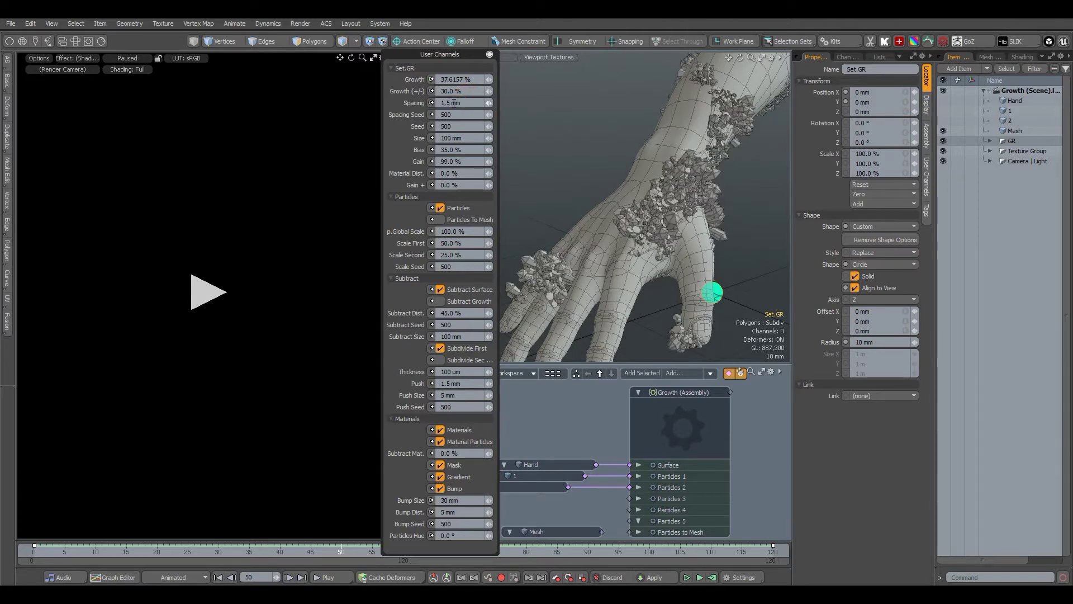
text(1.75)
key(Return)
Try a Seed of 502 and undo it, keeping both Spacing Seed and Seed at 500.
drag(489, 115, 437, 116)
text(500)
key(Return)
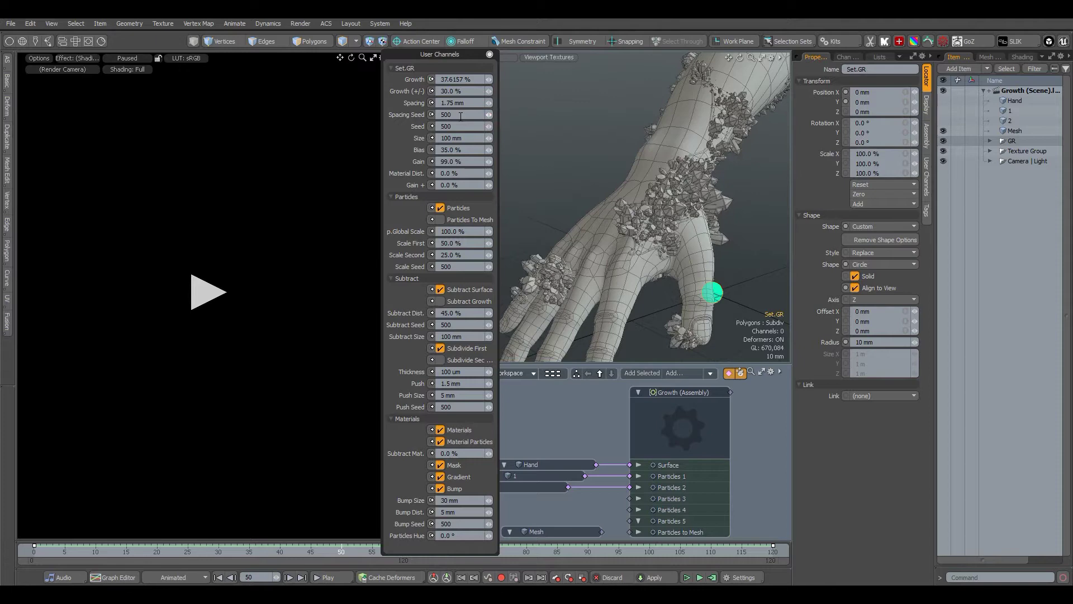
click(491, 128)
click(489, 128)
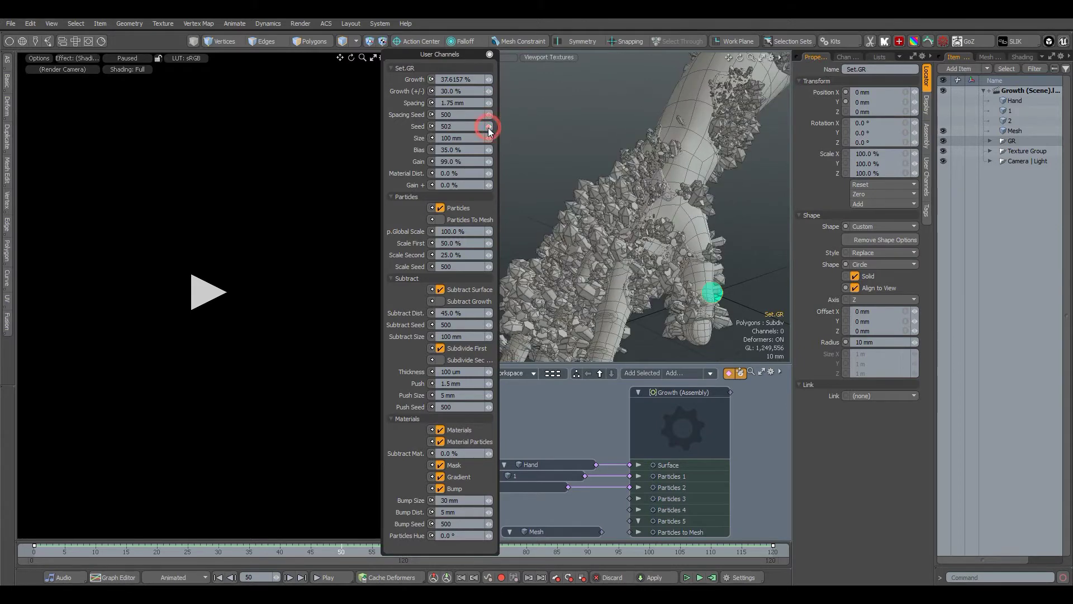
key(ctrl+z)
key(ctrl+z)
Try growth Size values of 50 mm and 150 mm, and return the Size to 100 mm.
drag(469, 138, 434, 140)
text(50)
key(Return)
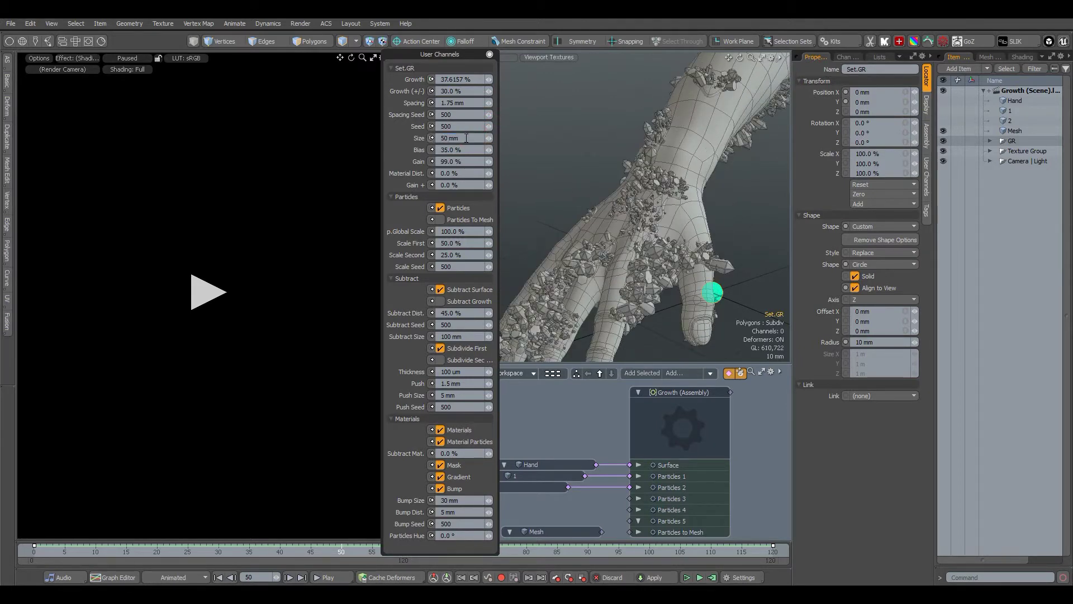
click(464, 138)
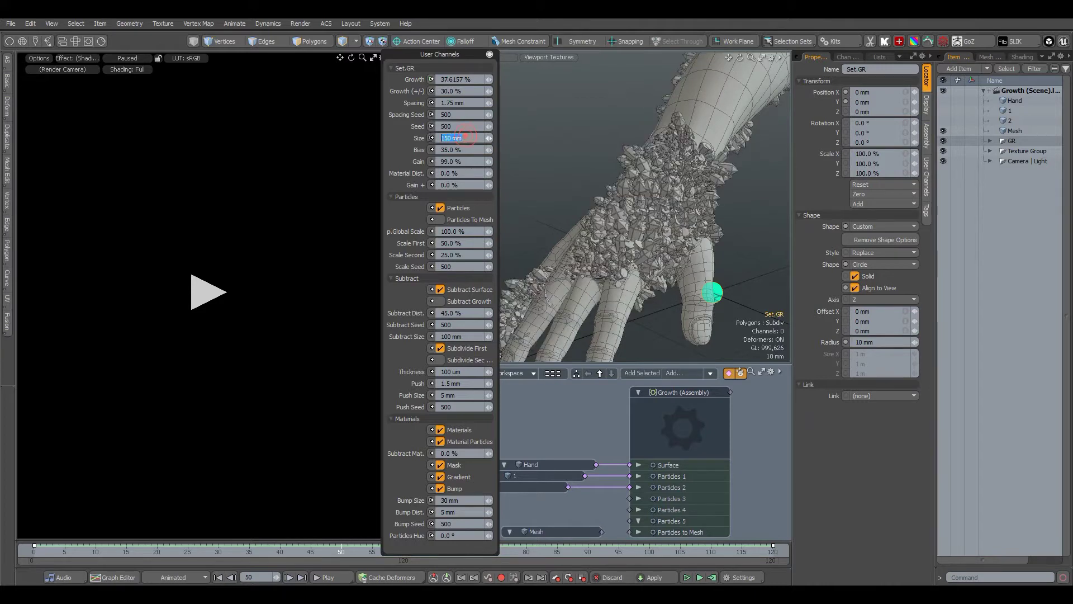
Enable Particles To Mesh and connect the Mesh item to the assembly's Particles to Mesh input.
click(441, 208)
click(441, 220)
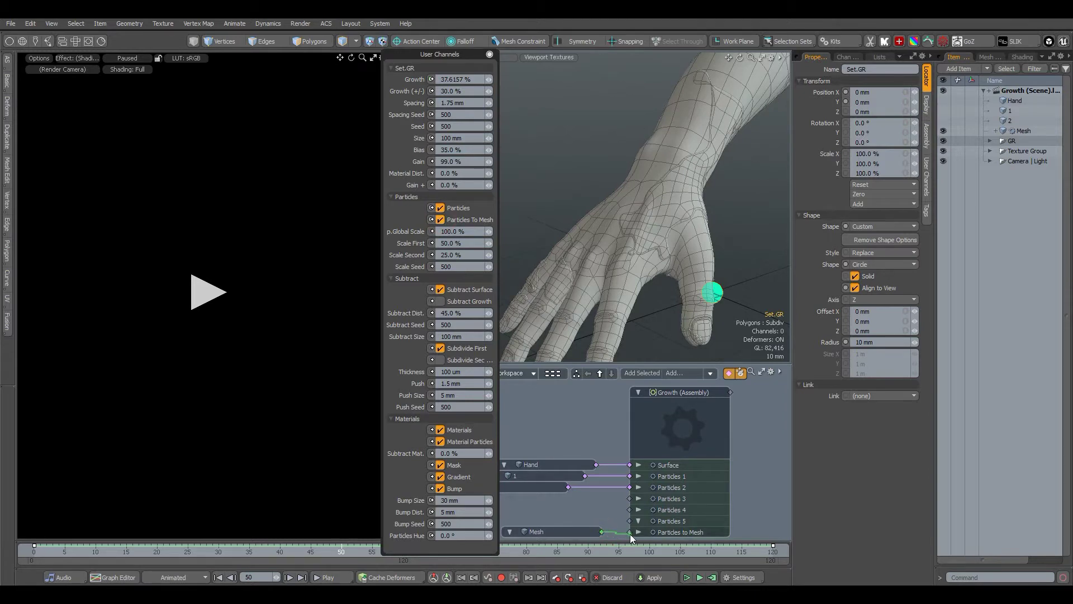
drag(629, 534, 629, 532)
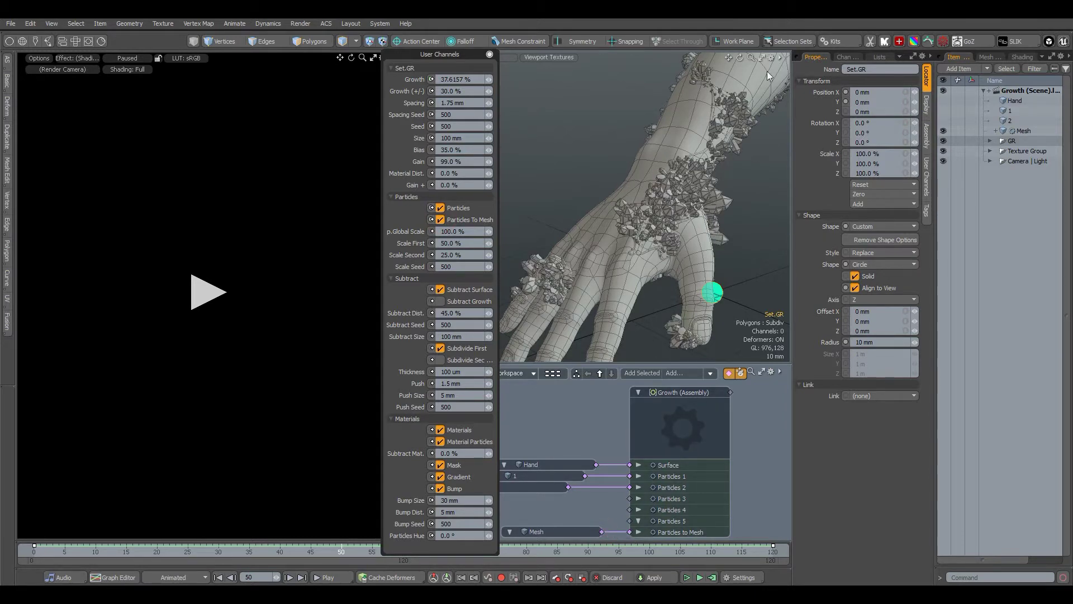
Open the 3D viewport properties and select polygons of the Mesh item's crystals to check that they are real geometry.
click(771, 58)
click(878, 78)
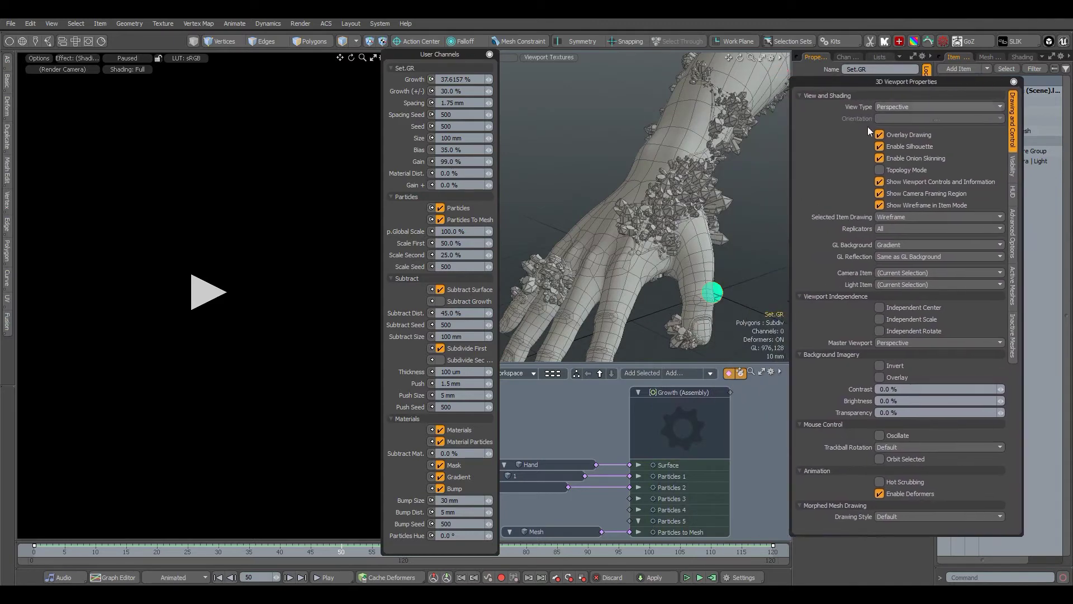
click(572, 534)
mouse_move(628, 270)
alt+mouse_down()
mouse_move(744, 267)
mouse_move(636, 260)
alt+mouse_up()
click(311, 41)
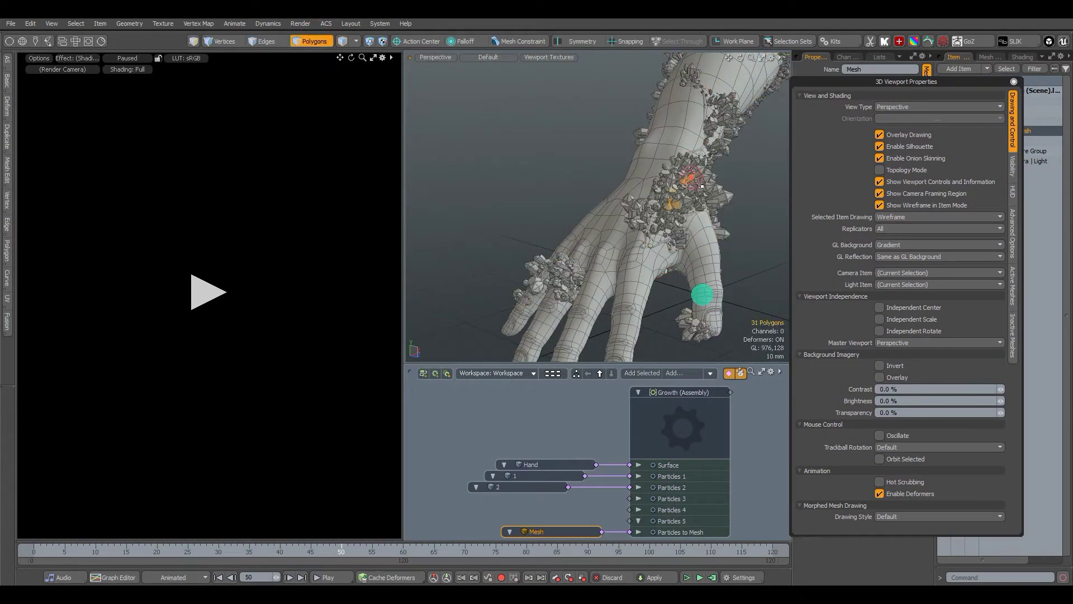
click(655, 343)
key(space)
Turn off Particles To Mesh and compare the viewport's Replicators display at None and All, leaving it at All.
click(703, 298)
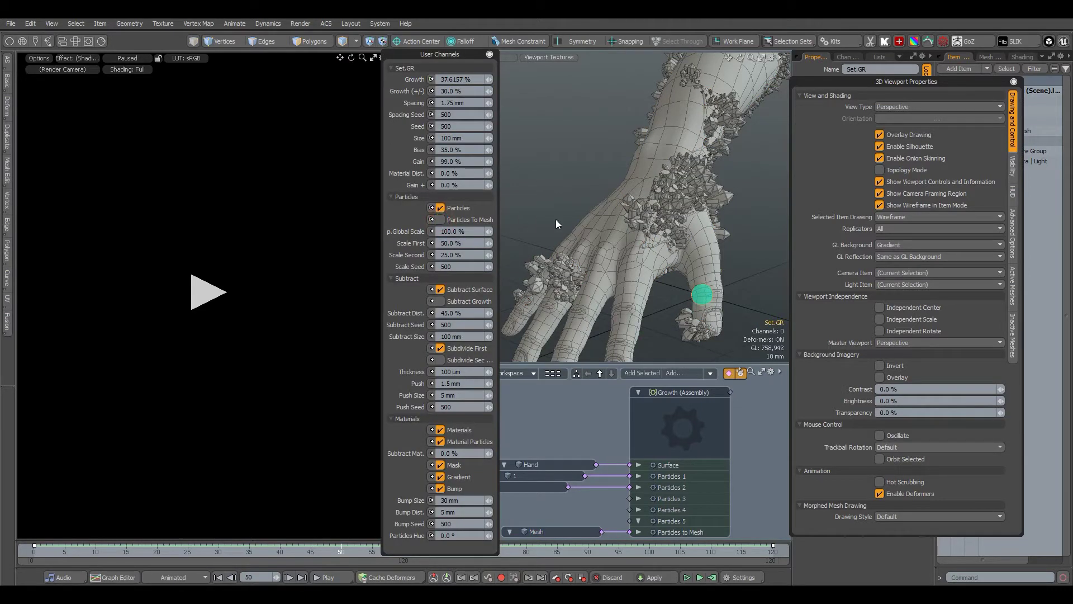
click(892, 228)
click(890, 206)
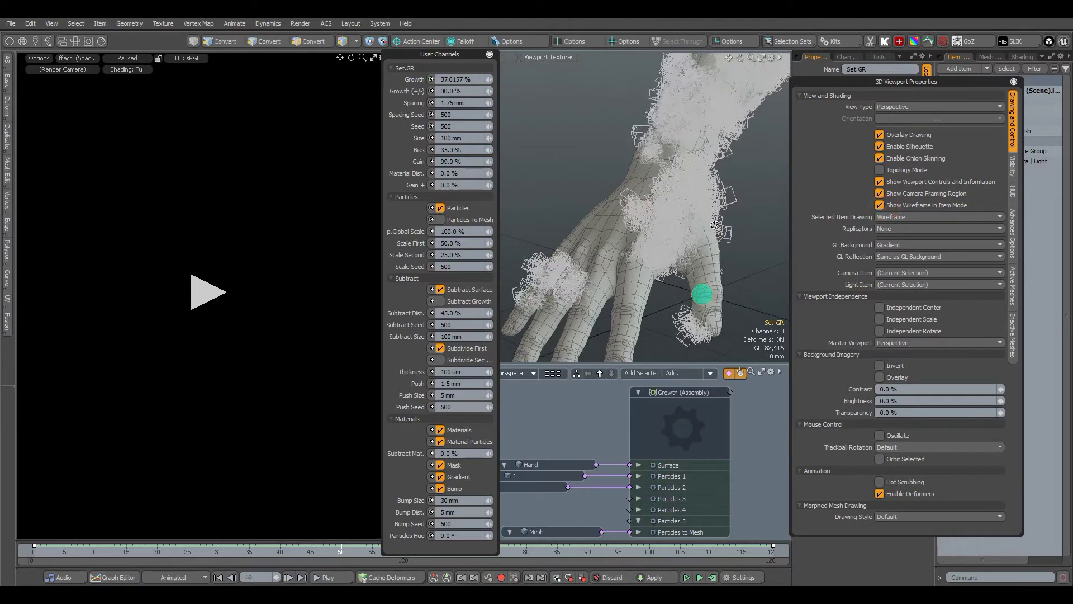
mouse_move(692, 320)
alt+mouse_down()
mouse_move(764, 246)
mouse_move(699, 302)
alt+mouse_up()
click(876, 229)
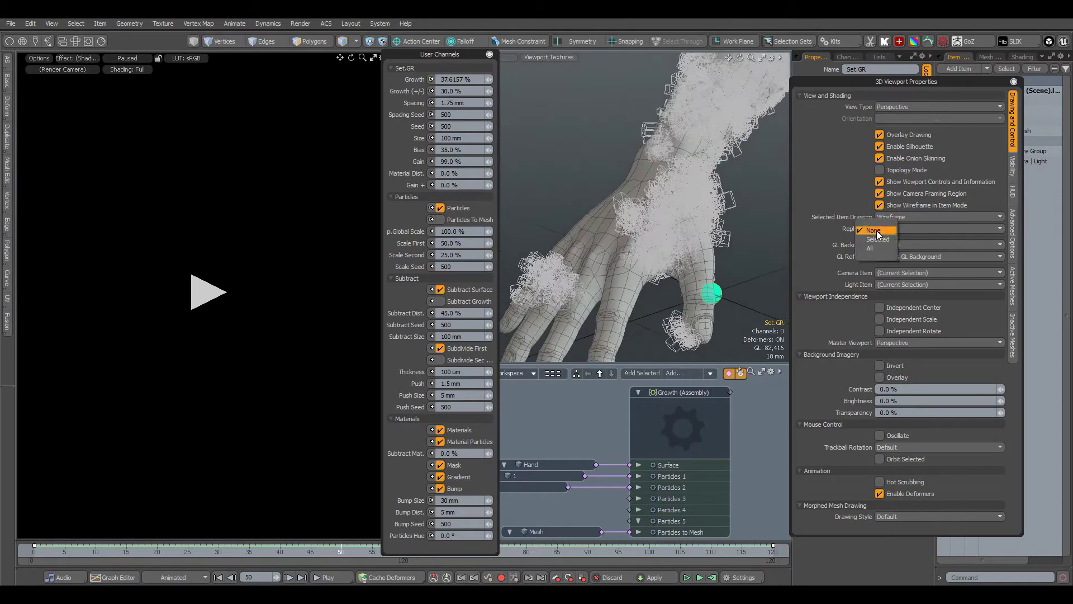
click(875, 247)
click(1015, 82)
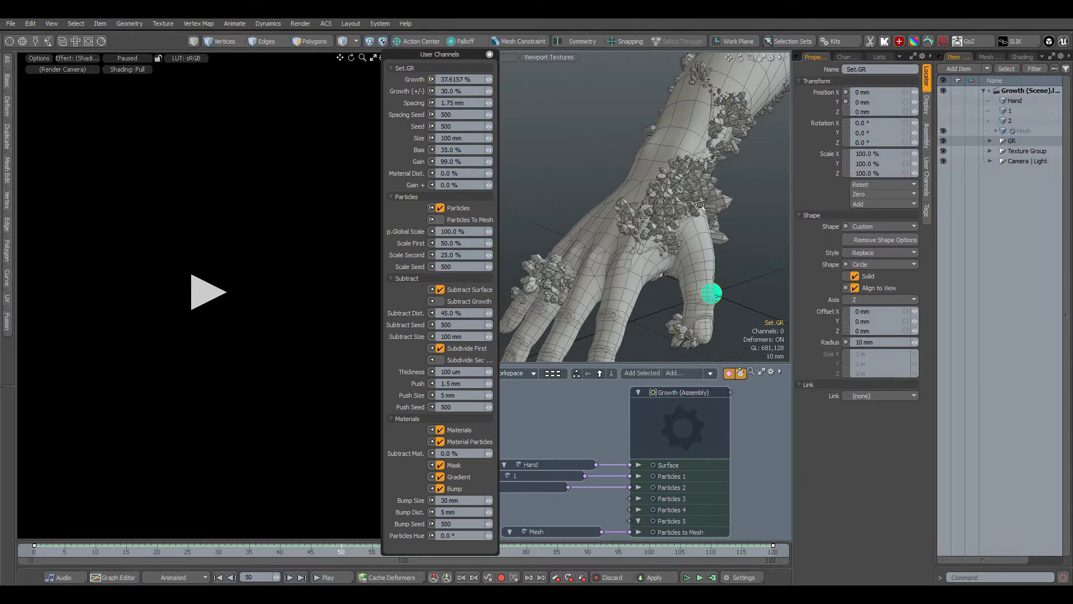
Try particle global scales of 150% and 50%, and restore the value to 100%.
alt+drag(638, 226, 661, 232)
click(477, 231)
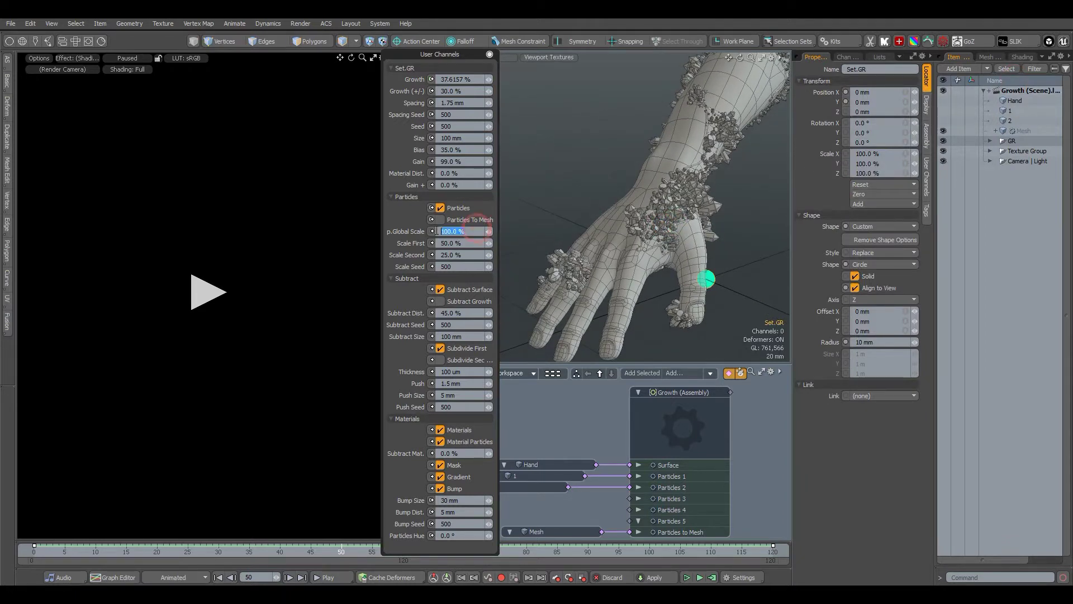
text(150)
key(Return)
click(458, 231)
text(50)
key(Return)
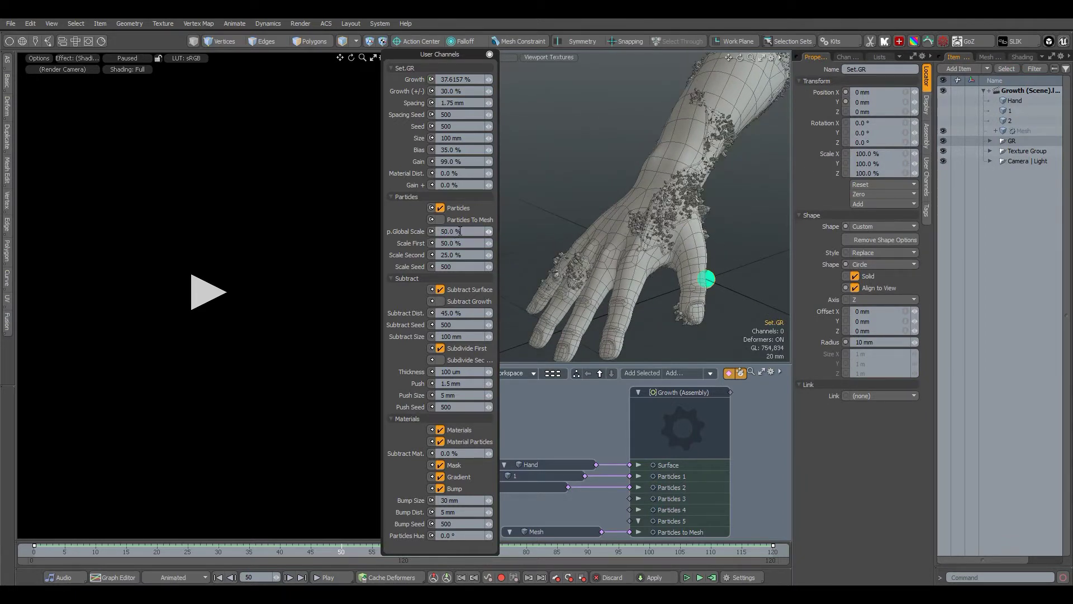
click(463, 229)
text(100)
key(Return)
Try a Scale First of 100% and other Scale Second and Scale Seed values, restoring 50%, 25% and 500.
click(466, 243)
text(100)
key(Return)
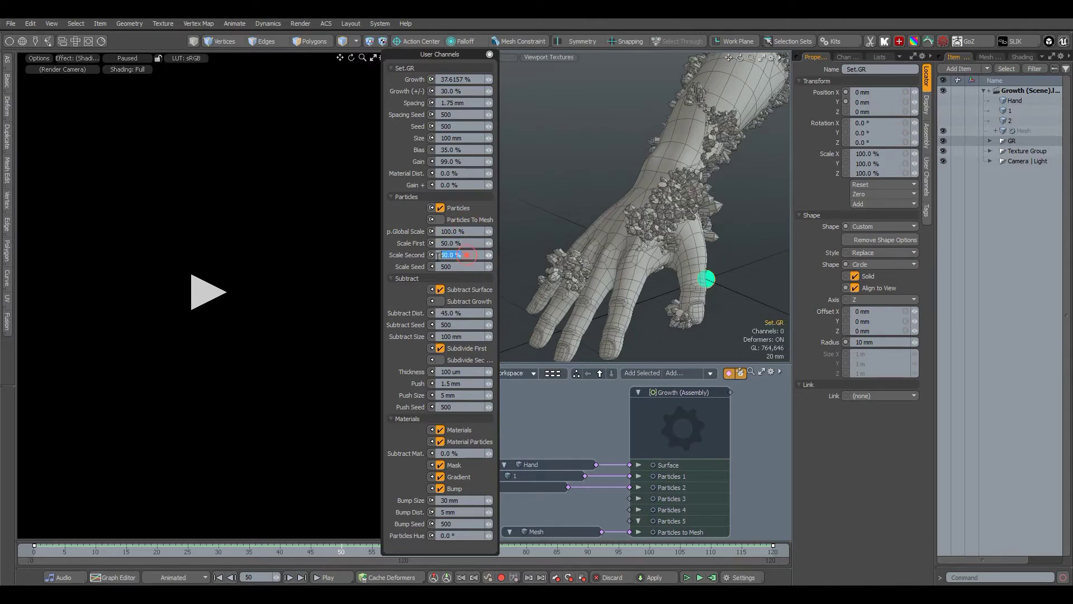
click(488, 268)
Turn off Subtract Surface to inspect the hand's surface around the crystals, and turn it back on.
click(441, 289)
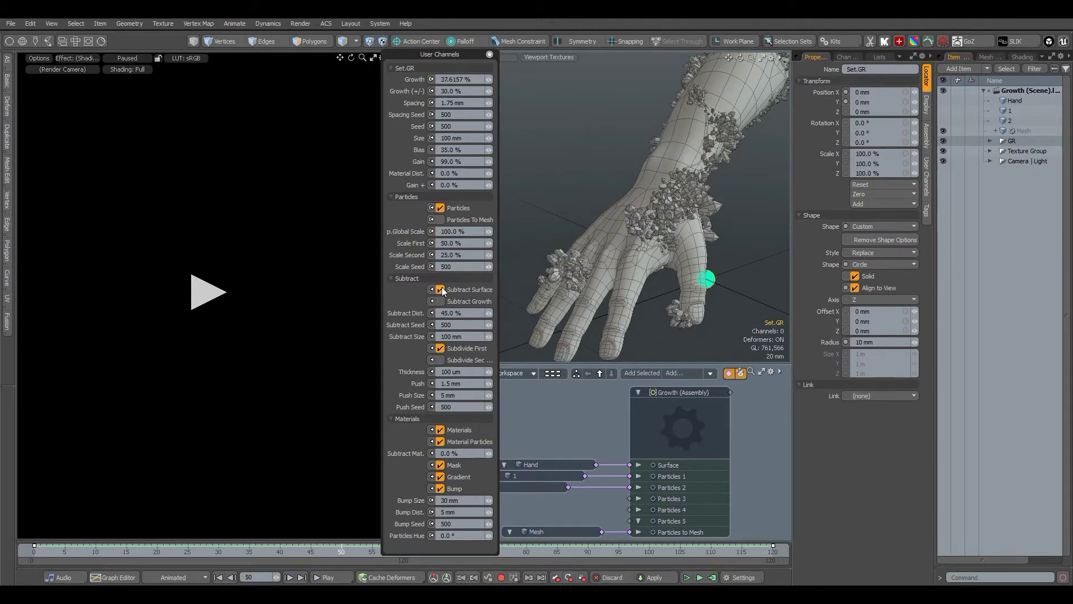
scroll(635, 241, up, 3)
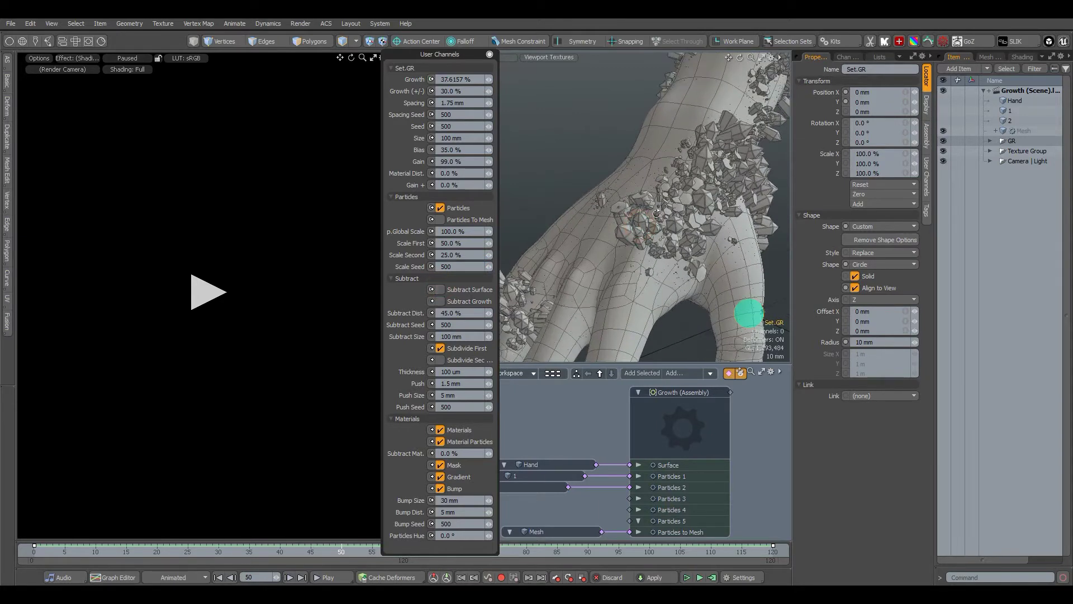
alt+drag(635, 241, 752, 220)
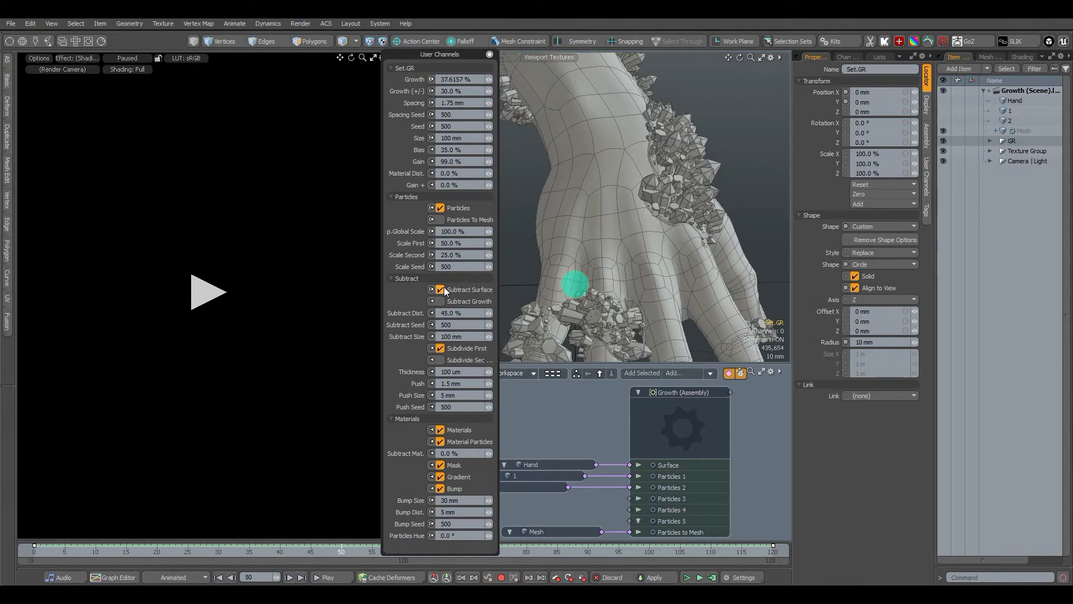
Turn off Particles and select SubtractMesh in the GR group to examine the subtracted areas, reselecting Set.GR to reopen its channels.
click(441, 208)
alt+drag(515, 219, 666, 173)
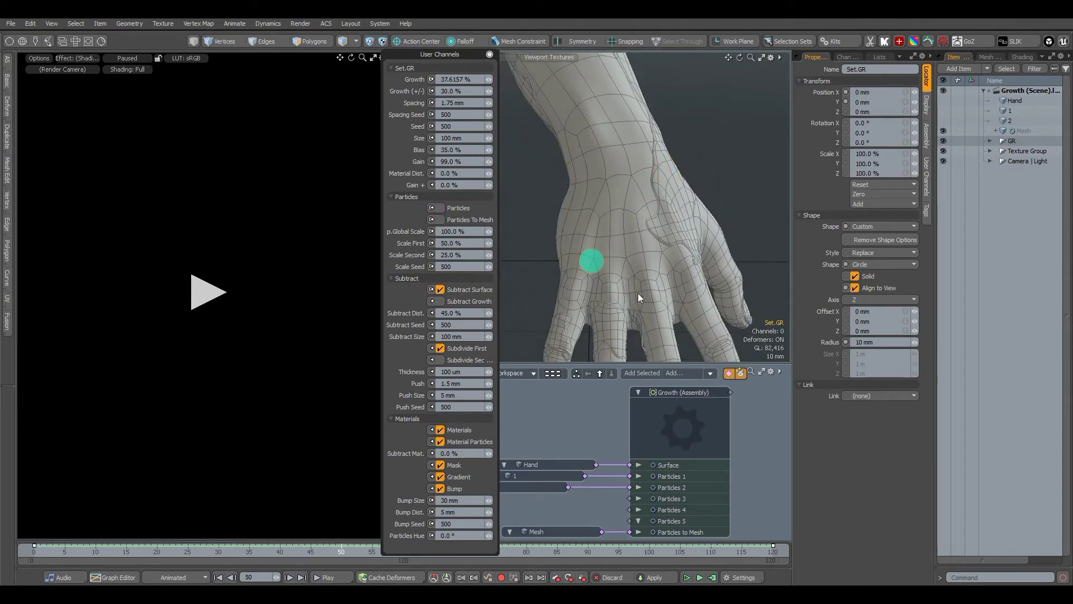
click(990, 141)
click(1024, 171)
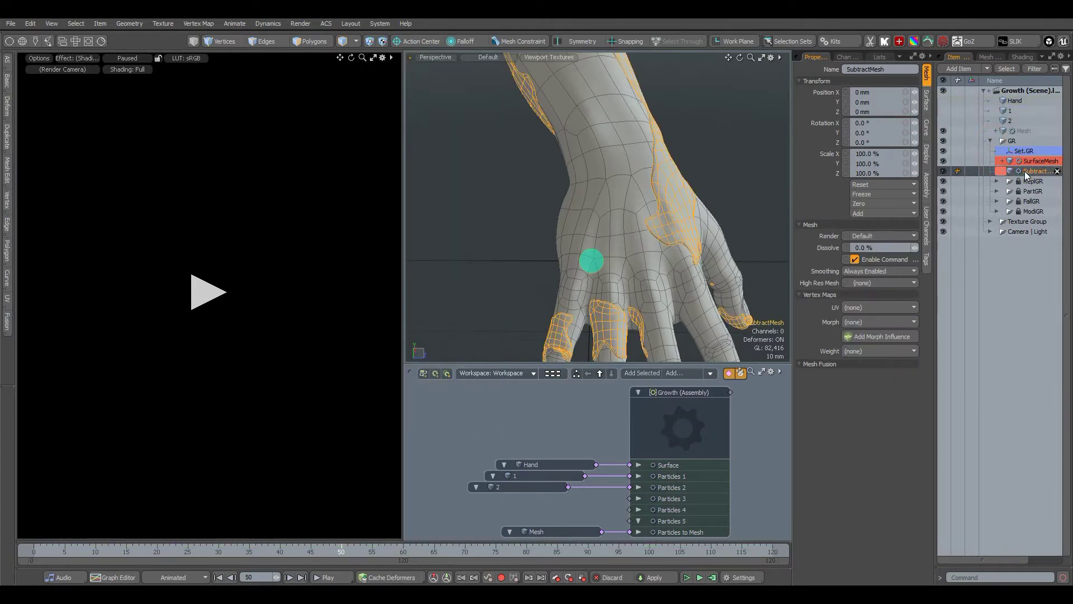
ctrl+alt+drag(724, 231, 654, 250)
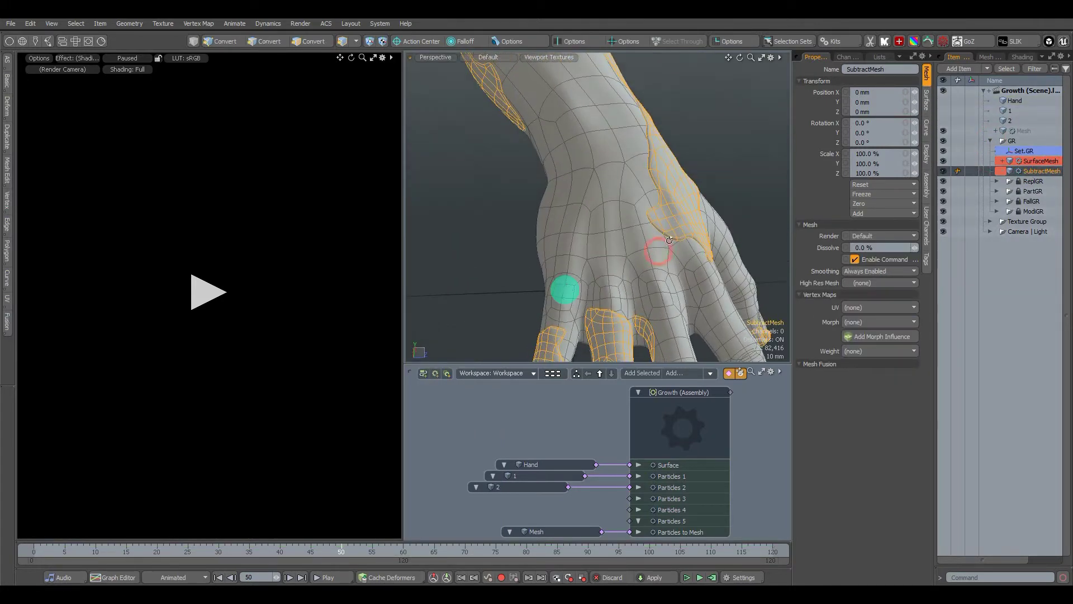
click(566, 288)
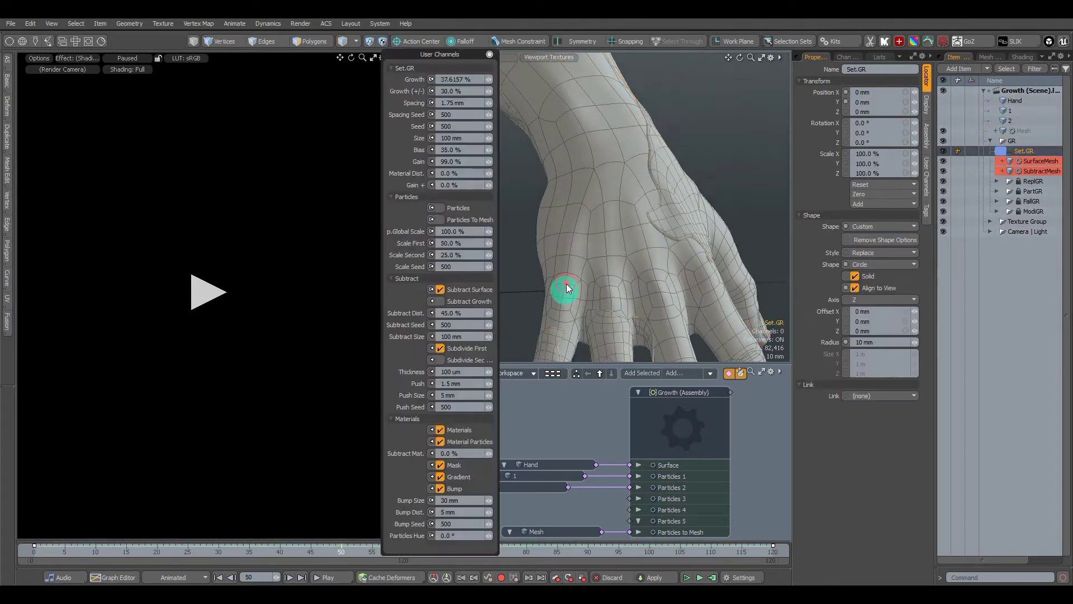
Turn on Subtract Growth, turn Particles back on, and view the growth at frame 80.
click(442, 301)
ctrl+alt+drag(604, 260, 582, 265)
click(441, 207)
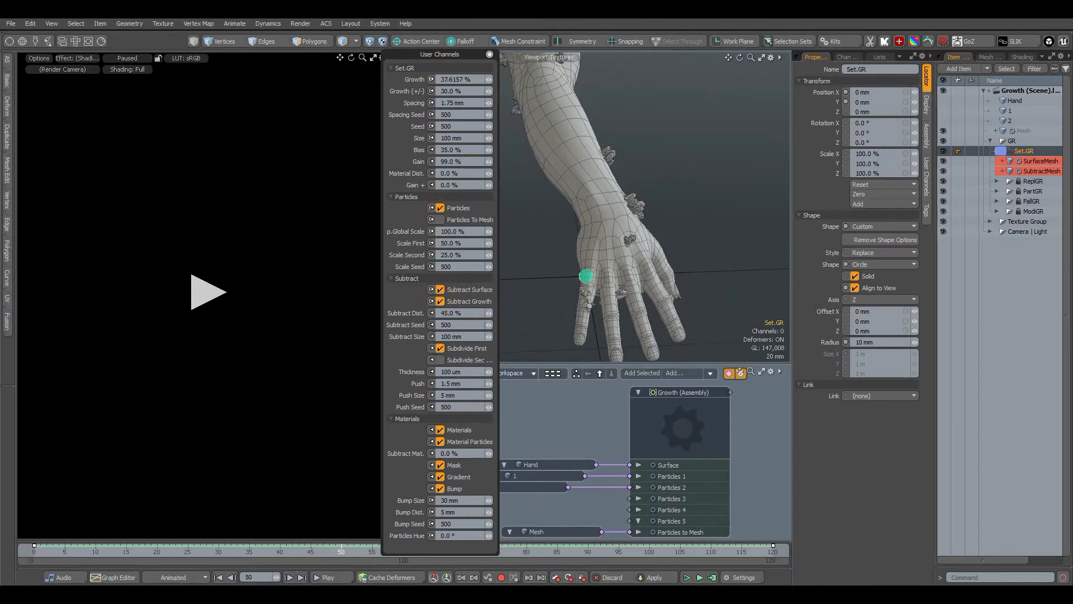
click(526, 555)
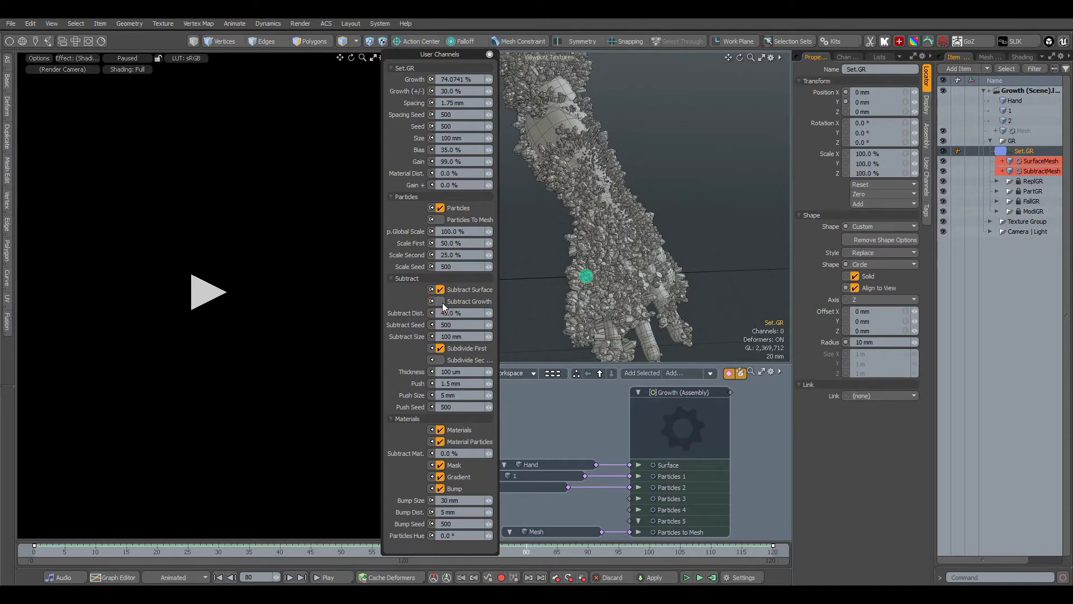
Try Subtract Seed values such as 502, restore 500, and turn off Subtract Growth with the timeline back at frame 50.
click(491, 326)
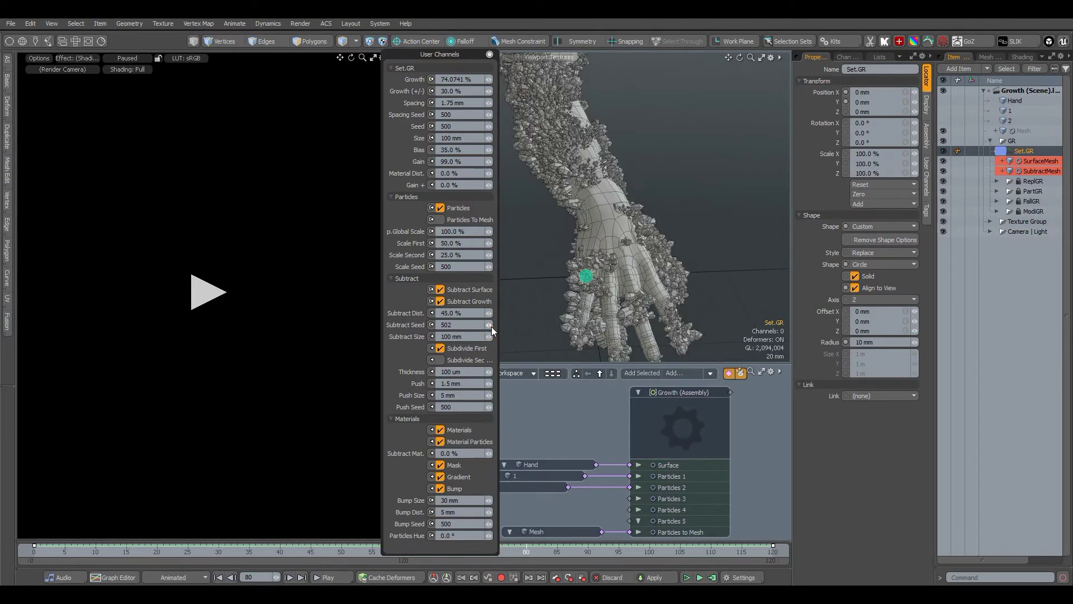
click(488, 325)
click(488, 325)
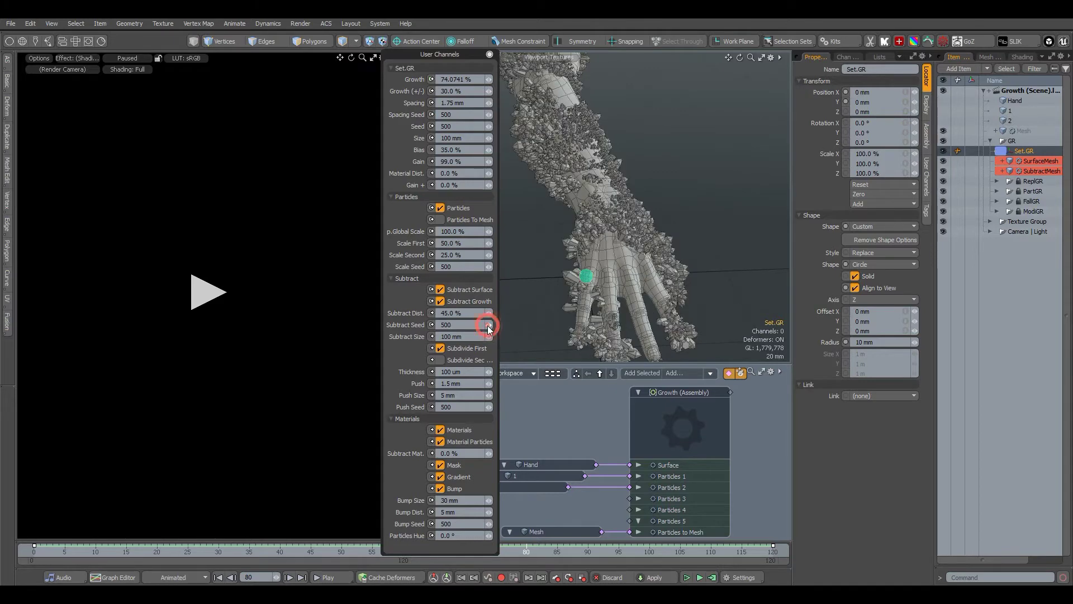
click(441, 302)
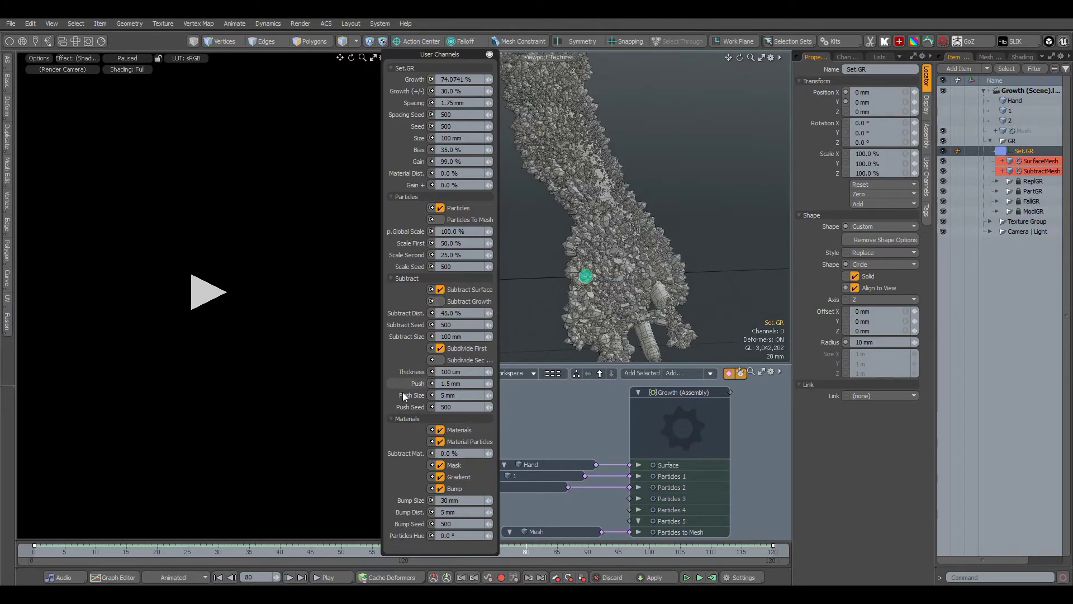
click(341, 553)
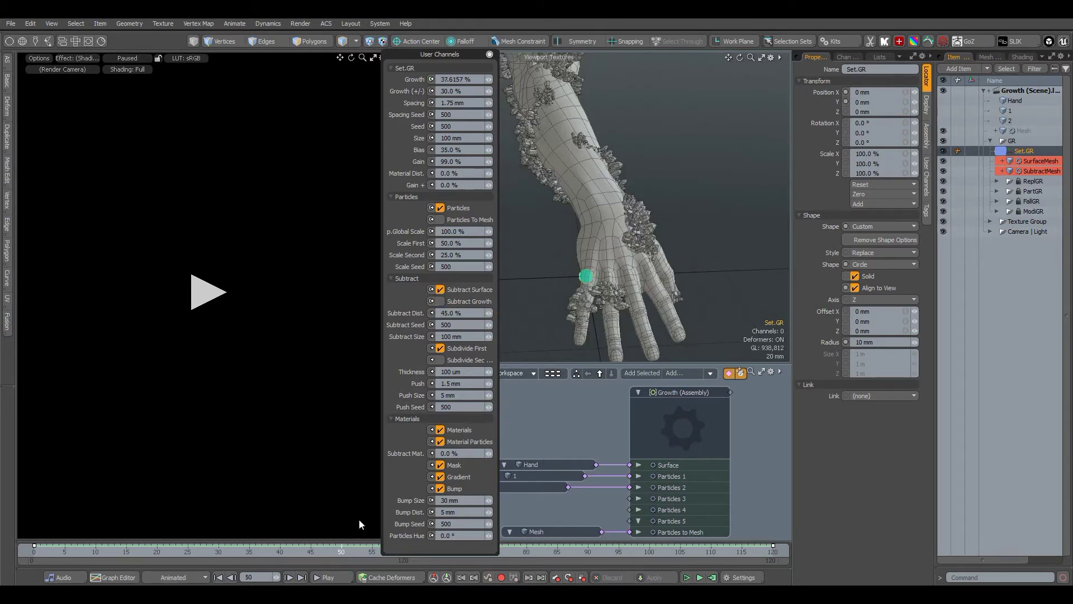
Turn off Particles and switch the second subdivision on and off to compare the subtracted surface close up.
click(441, 208)
scroll(698, 228, up, 5)
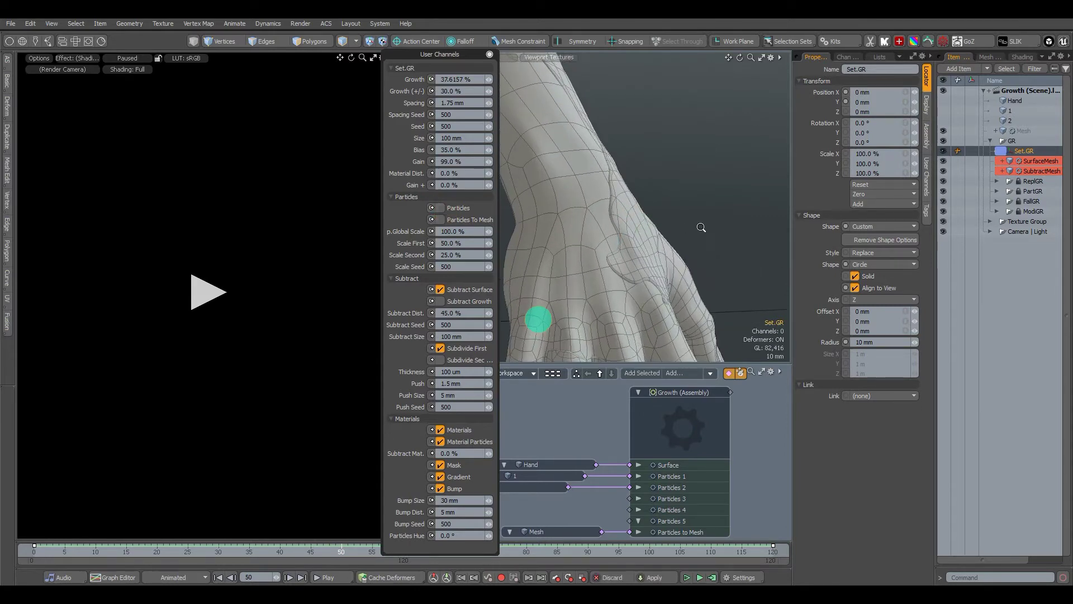
alt+drag(635, 246, 533, 273)
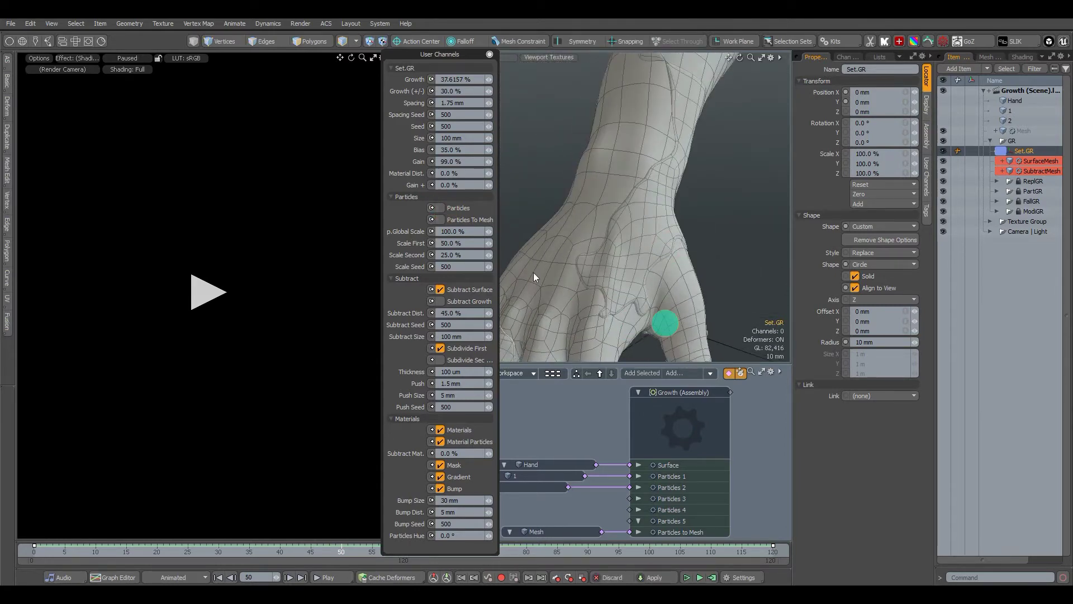
click(441, 361)
click(441, 360)
Restore Thickness to 100 um and try a Push of 5 mm on the subtracted surface.
click(454, 372)
text(100 um)
text(5)
key(Return)
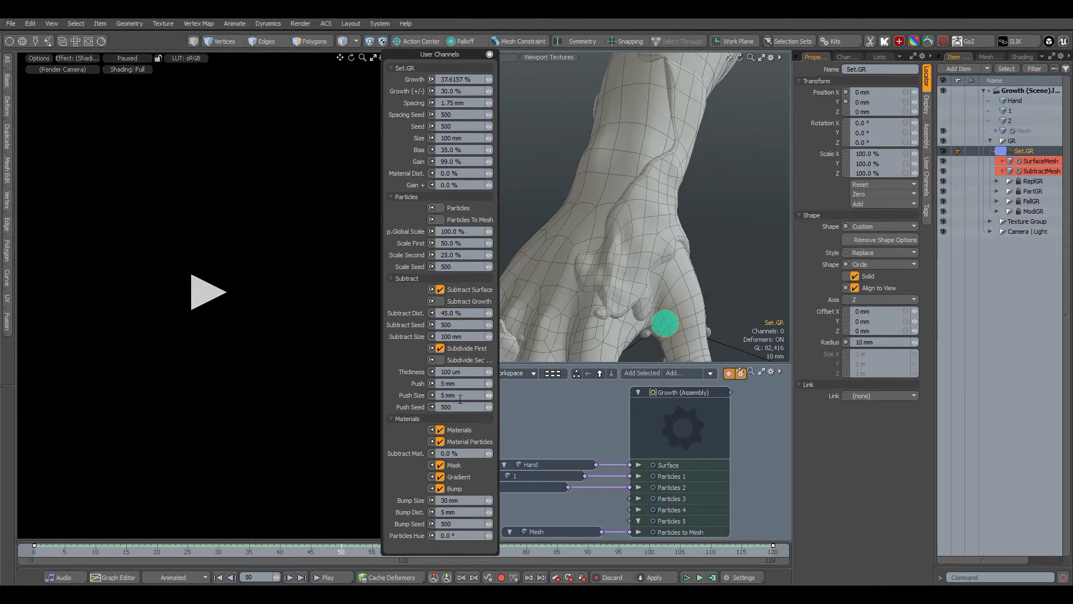
Try Push Size values of 2 and 10, and restore Push to 1.5 mm and Push Size to 5 mm.
click(455, 398)
text(2)
key(Return)
text(1)
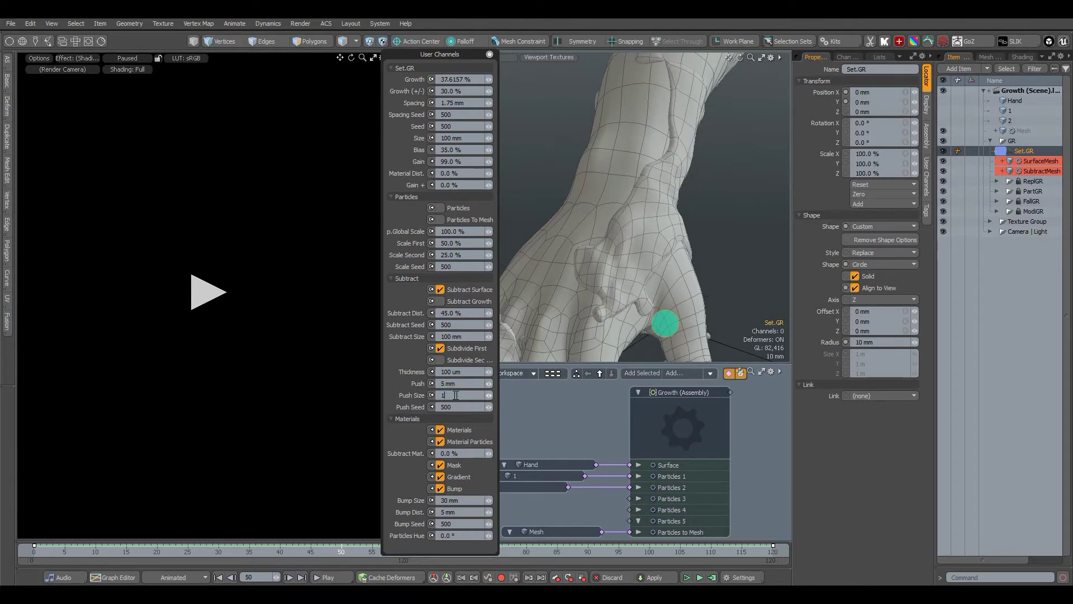
text(0)
key(Return)
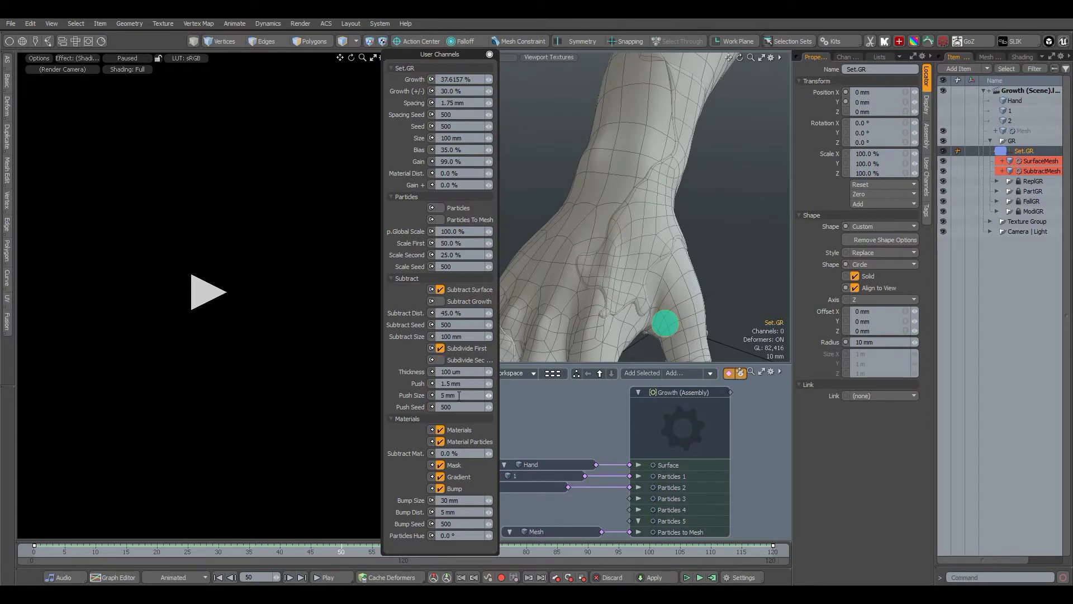
Turn Particles back on, start the preview render, and move to frame 55.
click(441, 208)
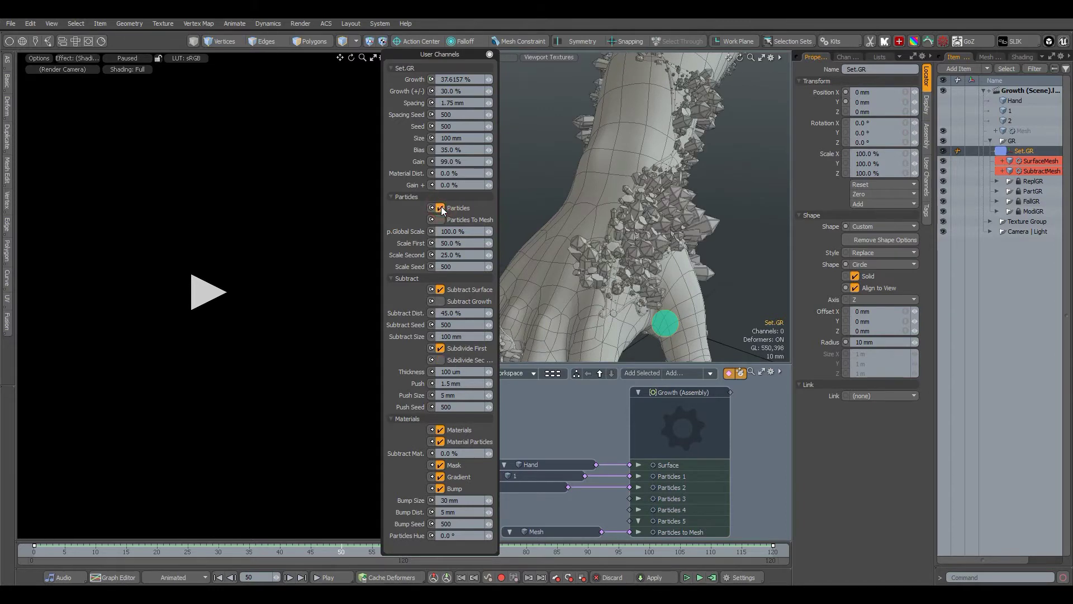
scroll(621, 213, down, 3)
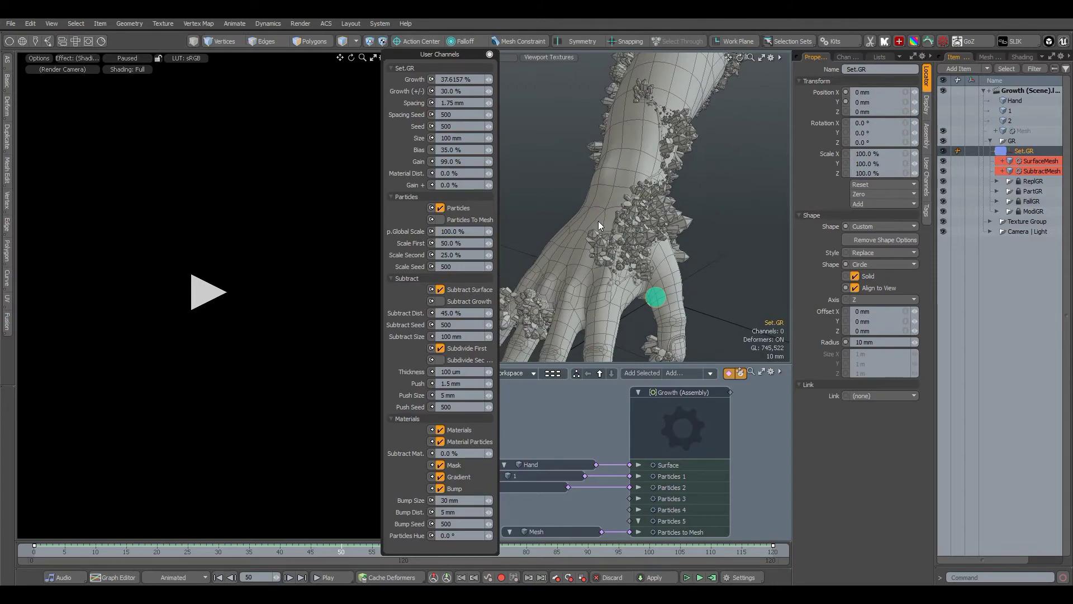
click(217, 295)
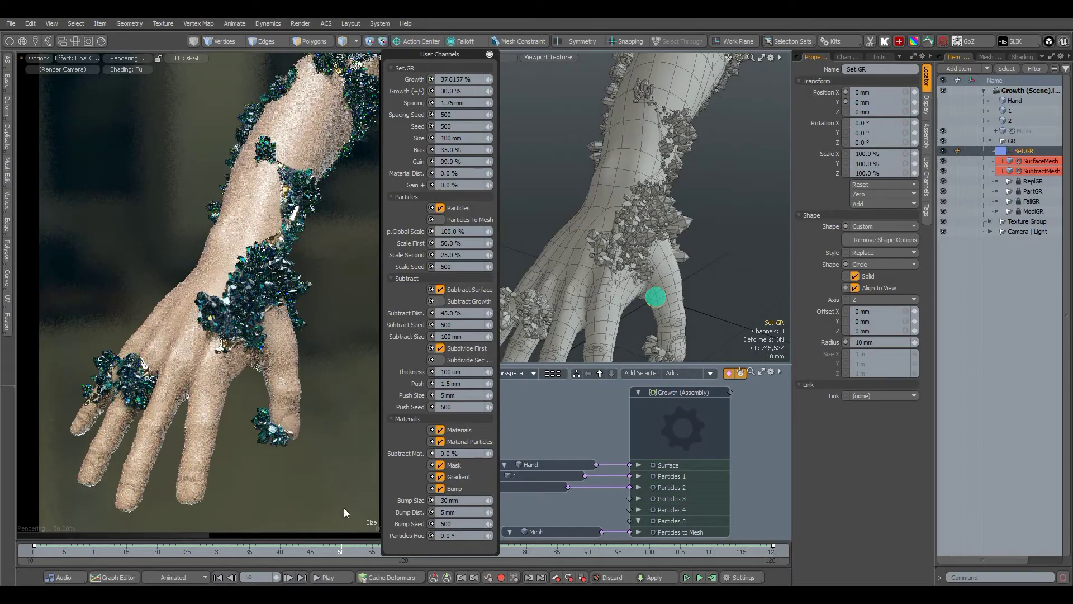
click(372, 550)
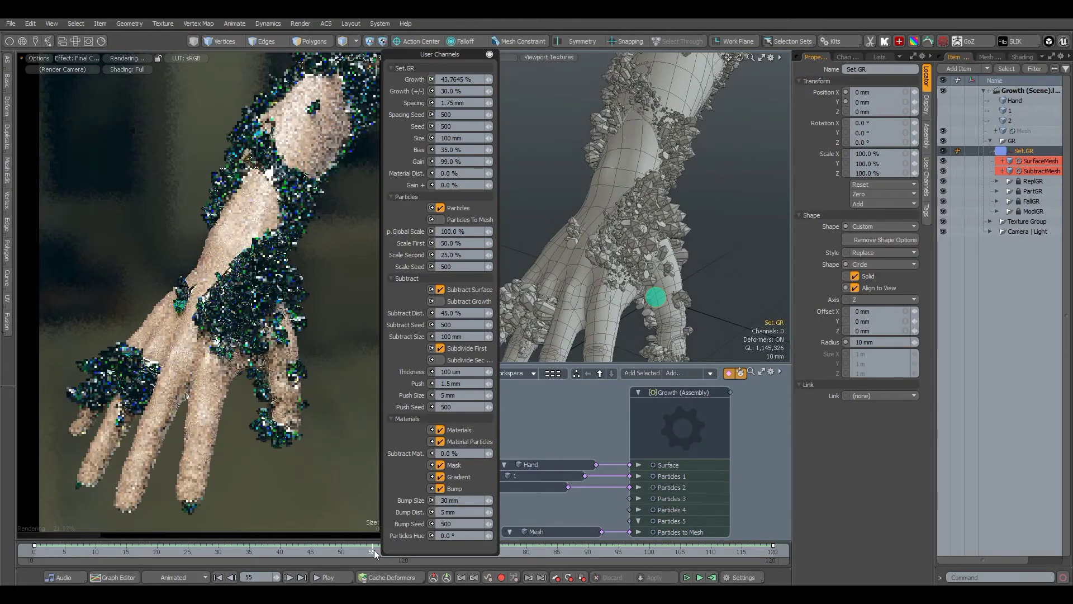
Expand the particle, surface and subtract material groups under MaterialsGR in the Shader Tree and inspect the mNodesGR group.
click(1022, 56)
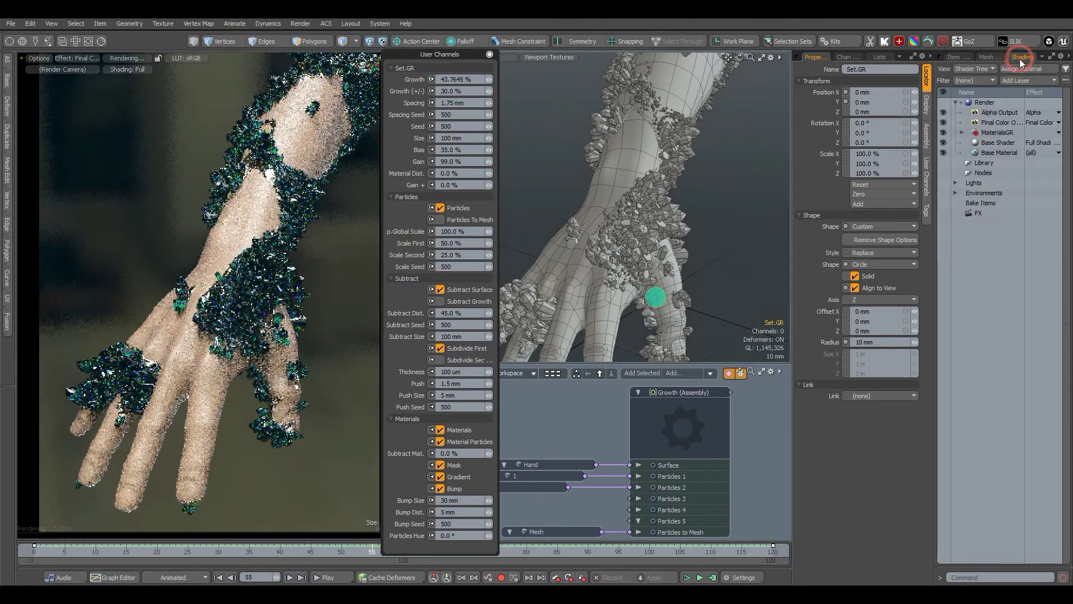
click(969, 143)
click(969, 203)
click(969, 244)
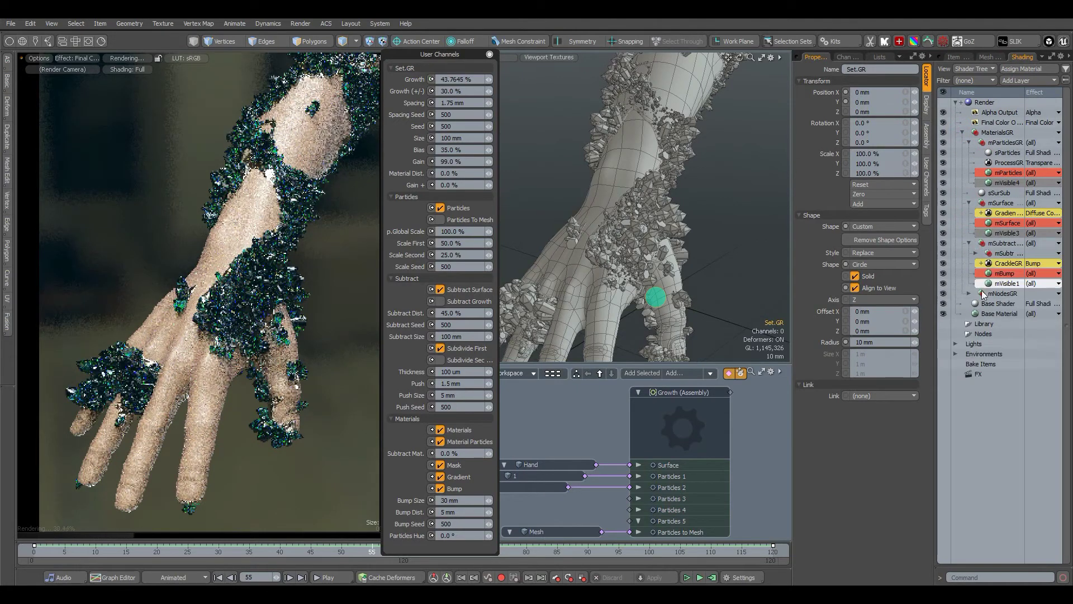
click(1008, 294)
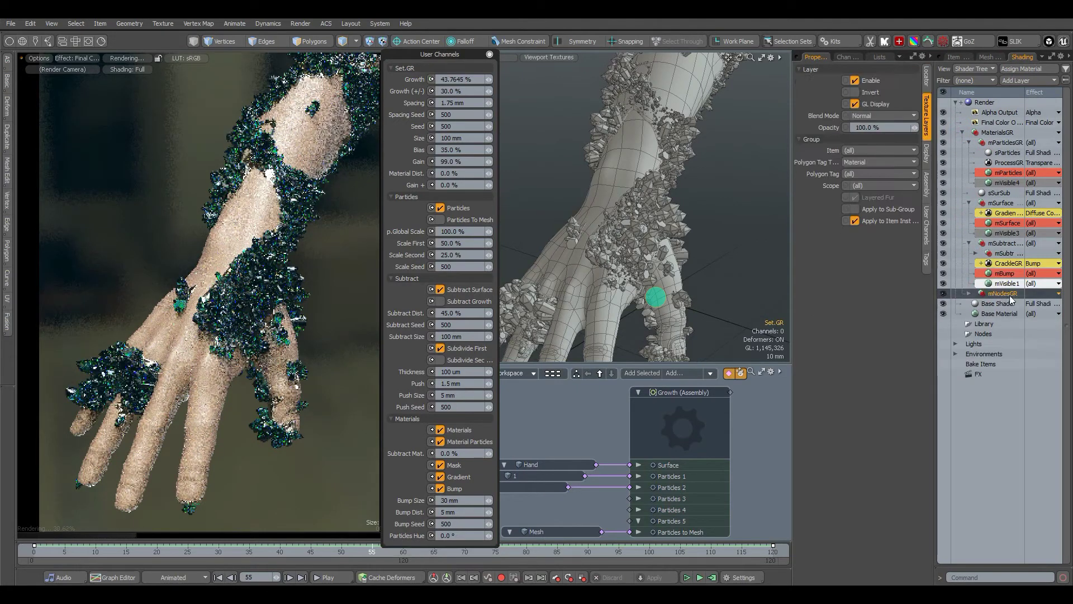
Expand the nested subtract group and select its grey materials together with mVisible3 and mVisible4 to examine them.
click(1010, 232)
ctrl+click(1011, 182)
click(975, 253)
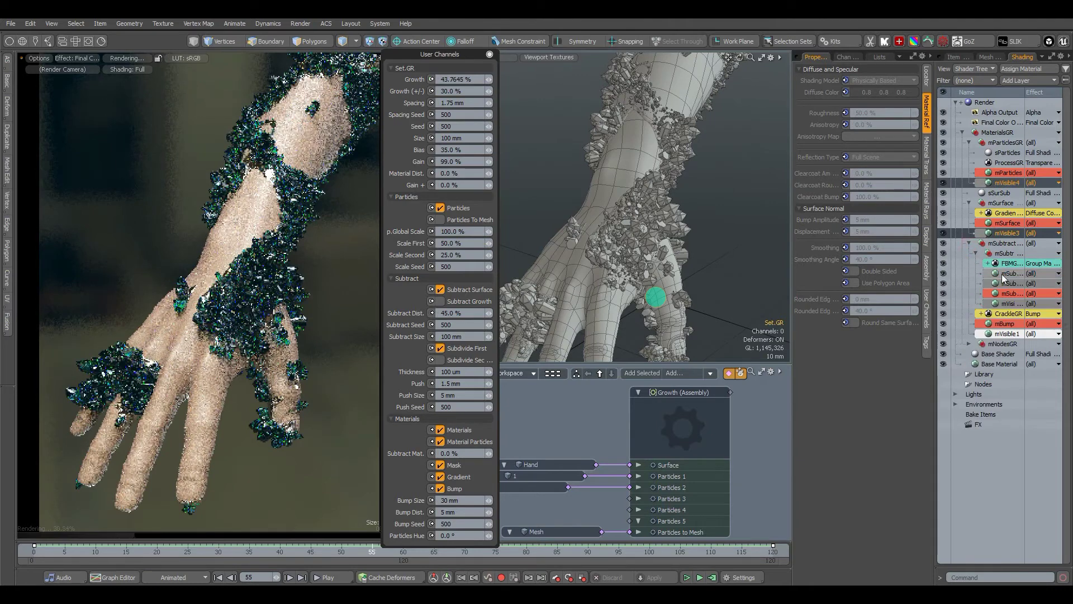
ctrl+click(1009, 274)
ctrl+click(1008, 303)
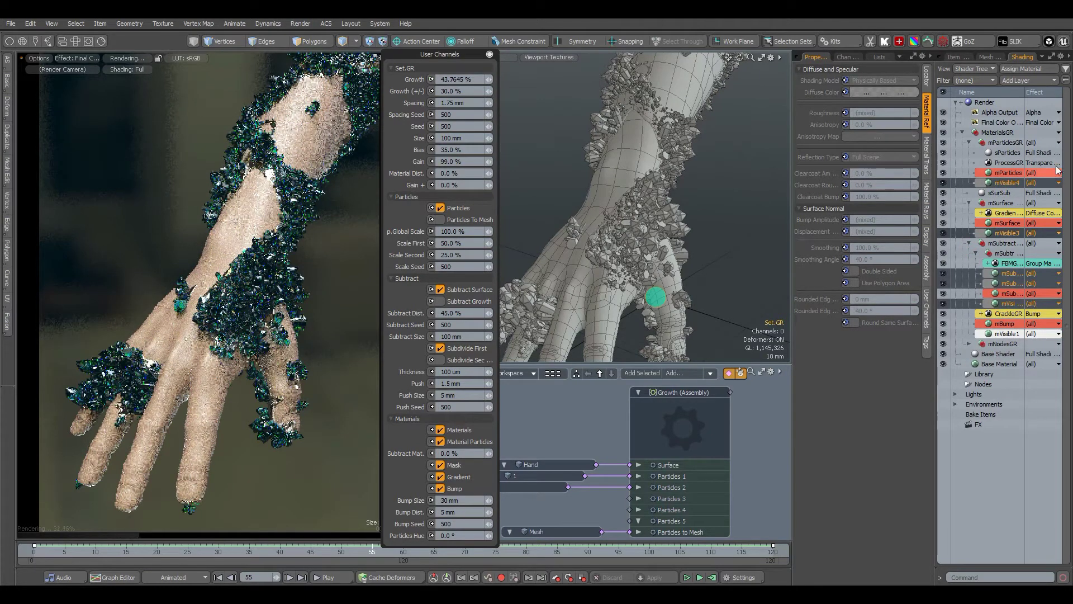
Inspect the properties of the red mBump, subtract, mSurface and mParticles materials one after another.
click(1006, 325)
click(1012, 294)
click(1010, 222)
click(1009, 173)
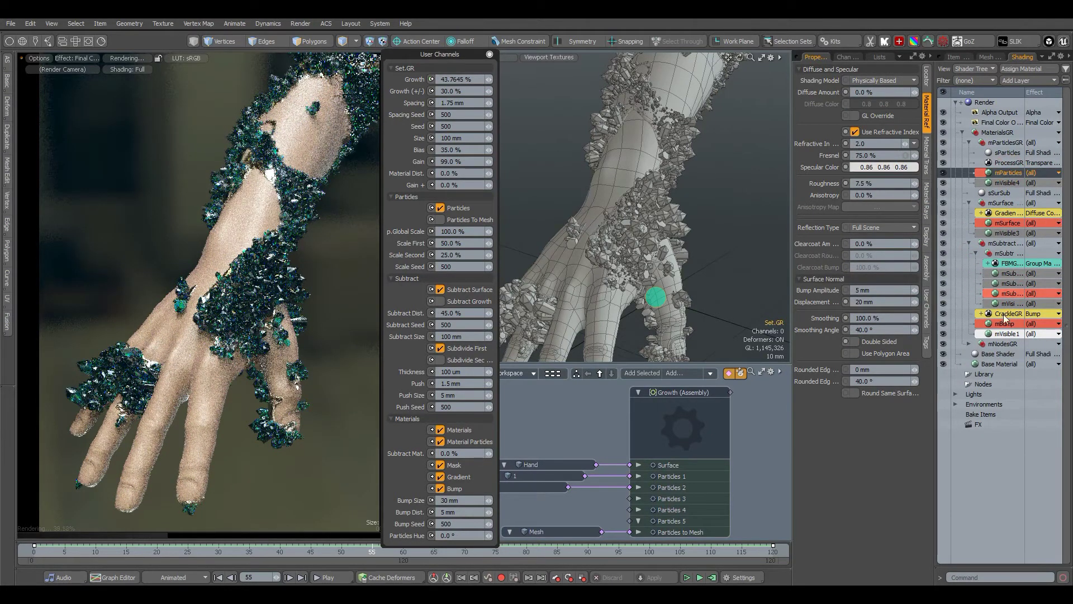
Turn off Materials and try Diffuse Amounts of 80% and 40% on mVisible1, restoring 1%.
click(1008, 334)
click(441, 430)
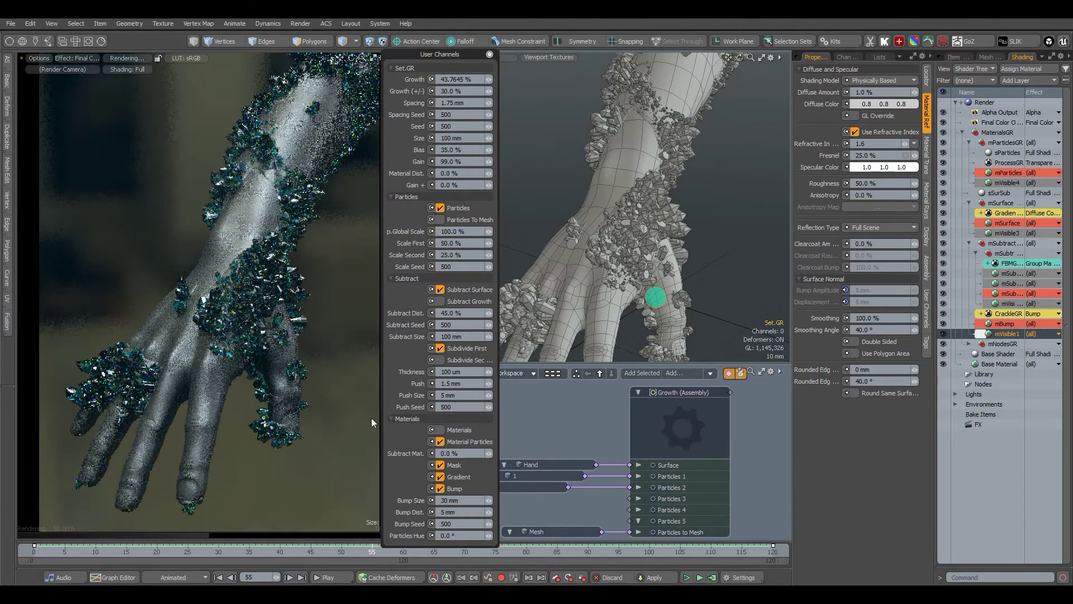
click(876, 92)
text(80)
key(Return)
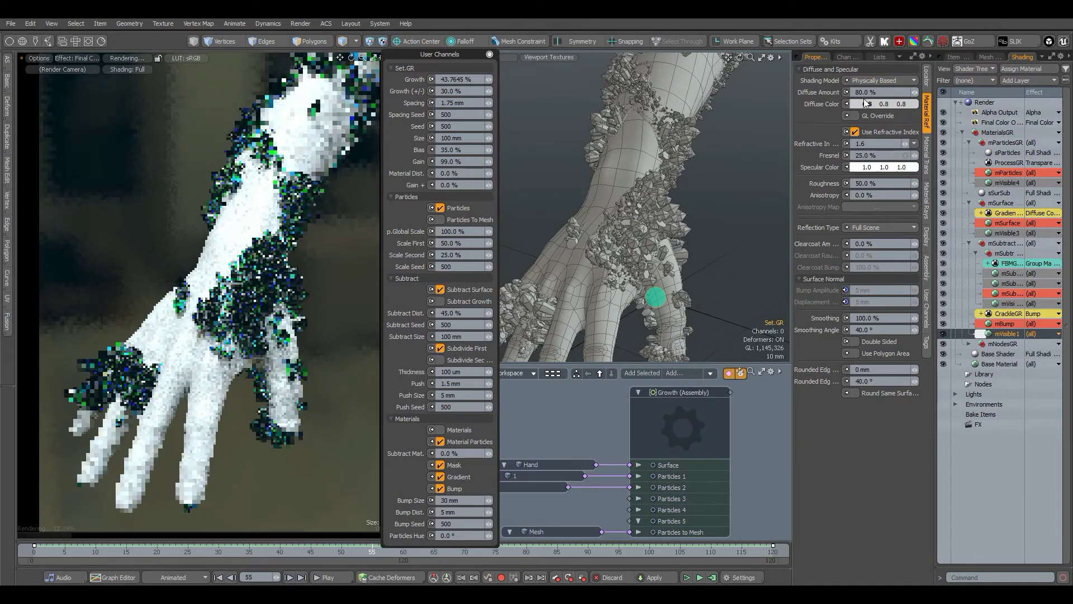
text(40)
key(Return)
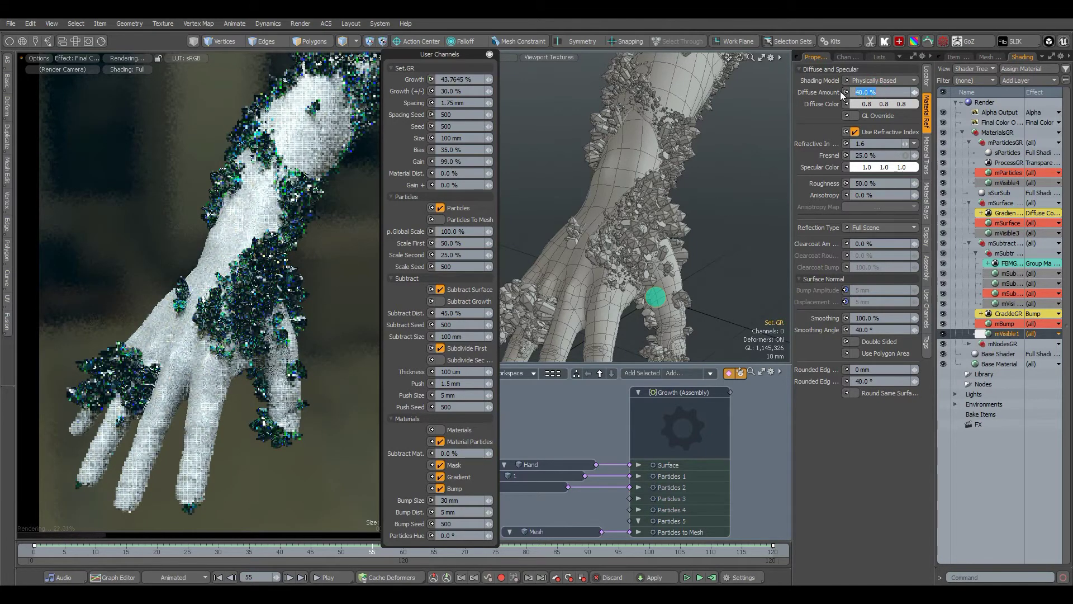
text(1)
key(Return)
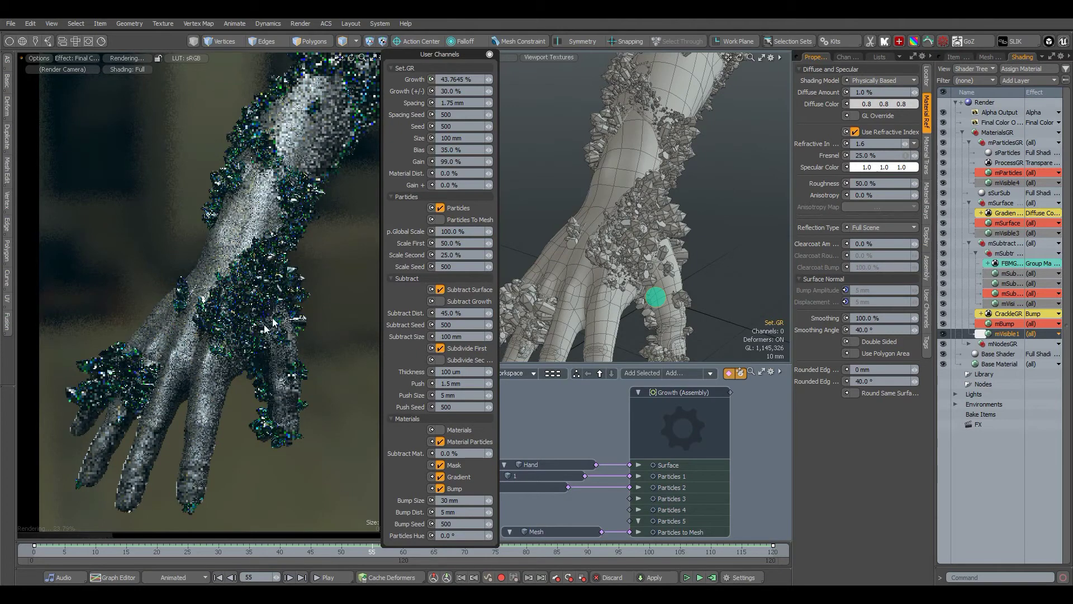
Turn off Material Particles to compare the crystals in the render, and turn Material Particles and Materials back on.
click(441, 441)
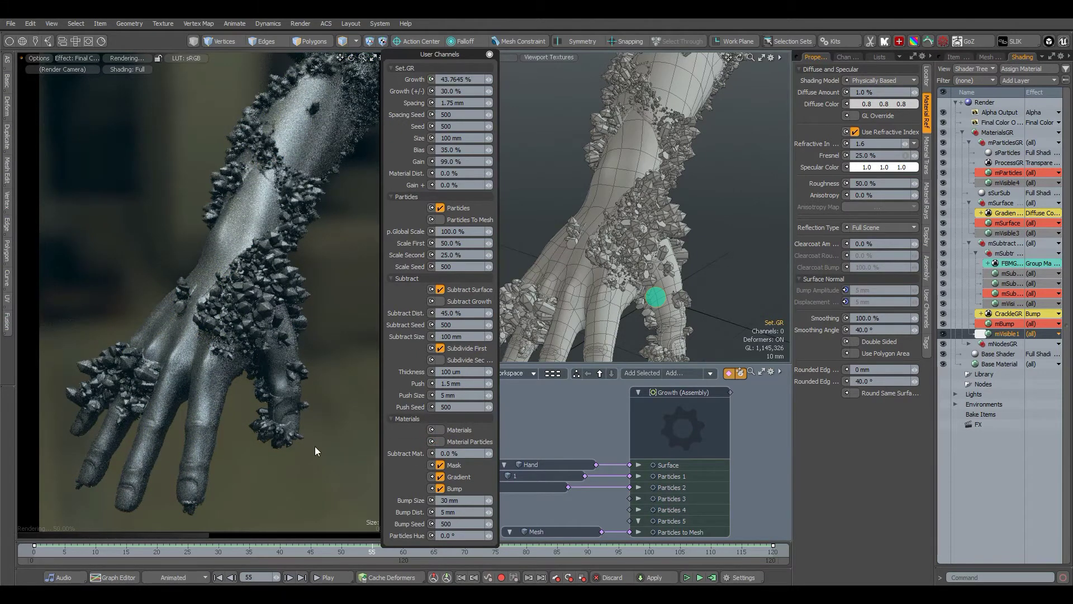
click(441, 441)
click(440, 430)
Set mVisible1's Diffuse Amount to 40% and turn off the Gradient channel.
click(864, 92)
text(4)
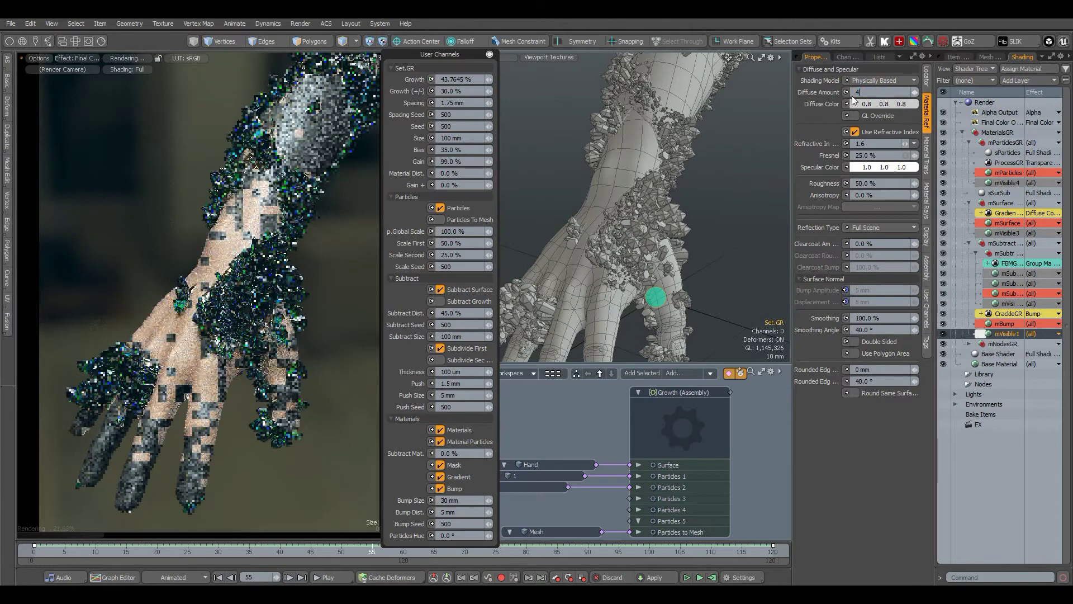
text(0)
key(Return)
click(440, 477)
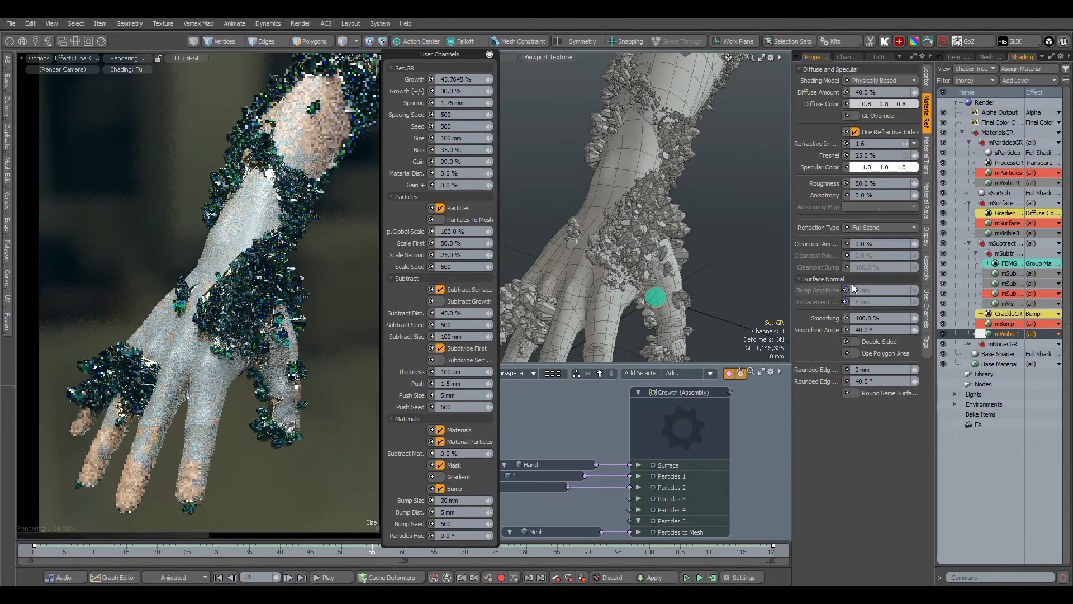
Try a purple diffuse color of 0.5, 0.08, 0.47 on the mSurface material and undo the change.
click(1009, 215)
click(1001, 223)
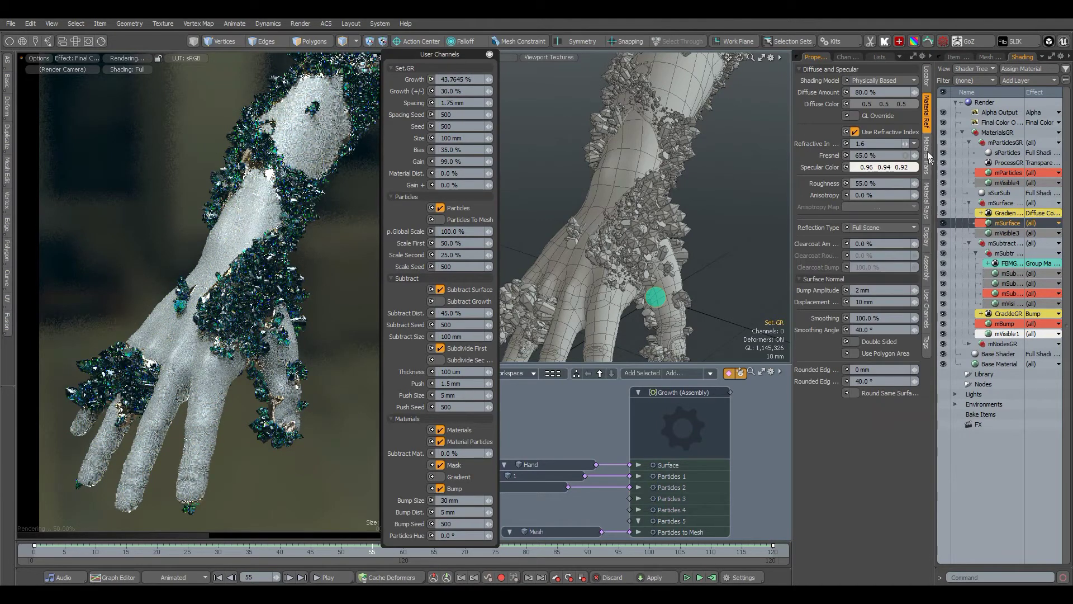
click(912, 104)
drag(602, 140, 622, 158)
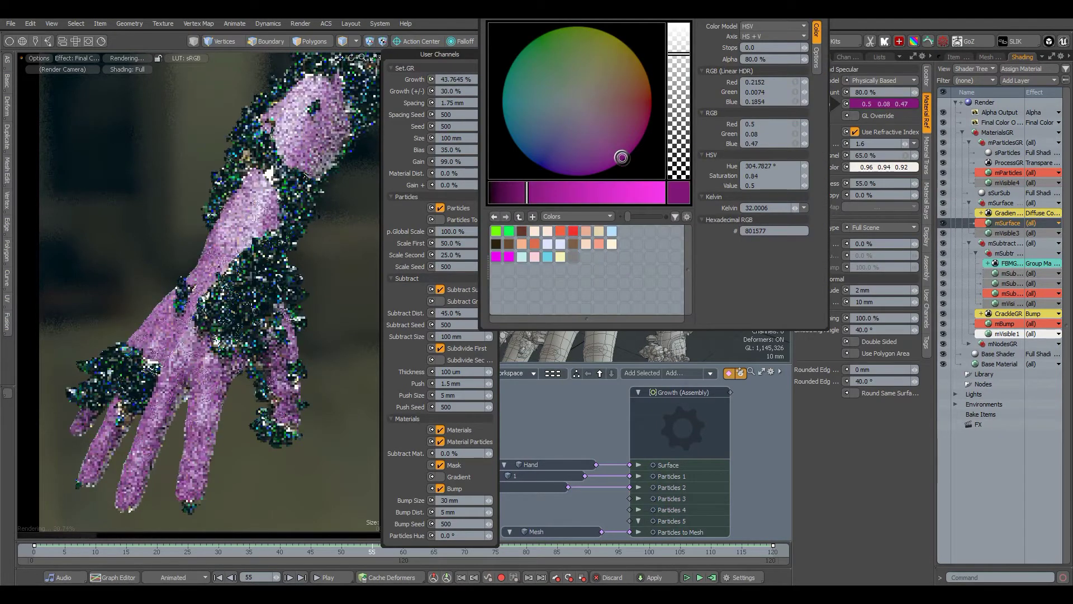
key(ctrl+z)
Select the gradient layer of the mSurface group and turn the Gradient channel back on.
click(1005, 213)
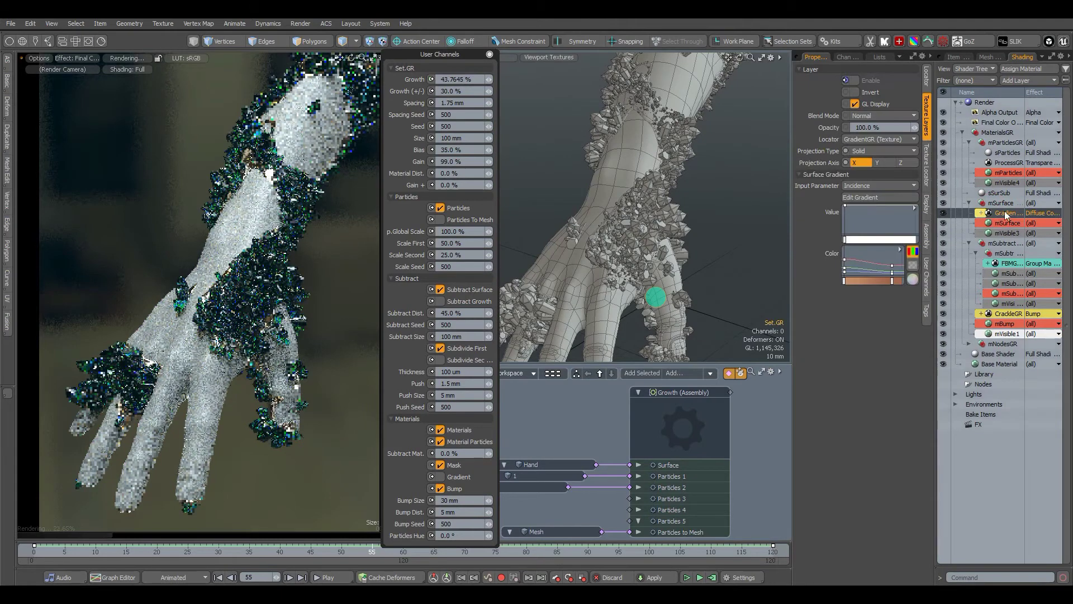
click(440, 477)
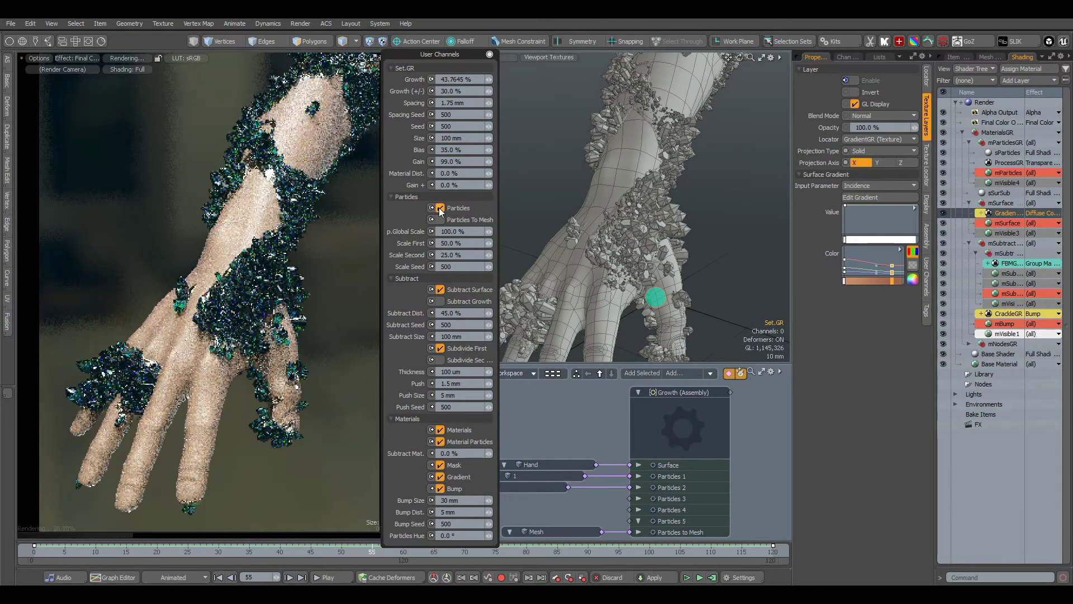
Turn off Particles and try a Material Dist. of -2.0%, restoring 0.0%.
click(441, 208)
click(440, 489)
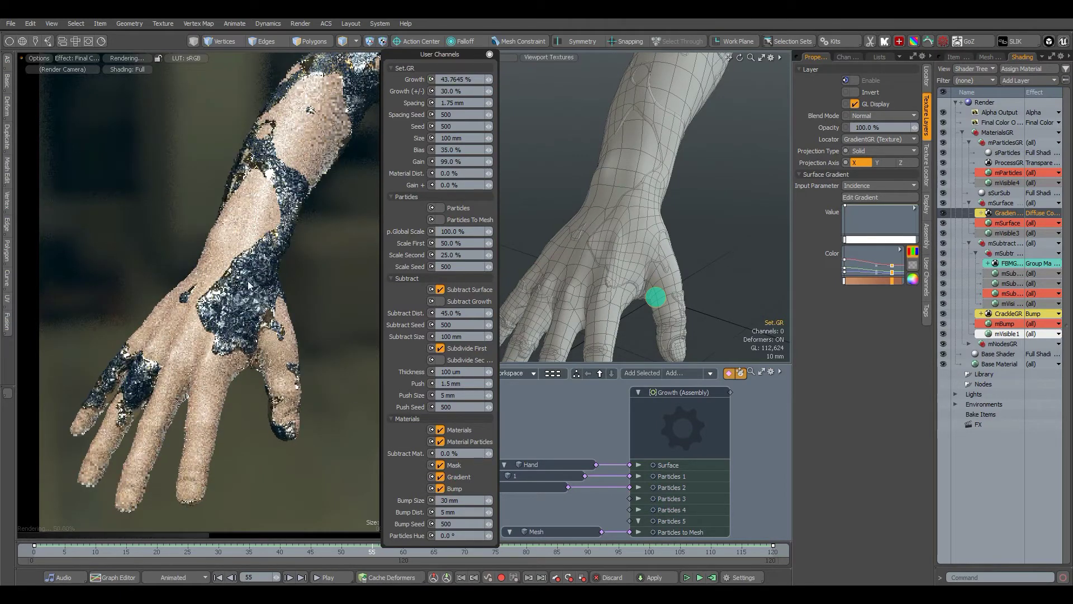
click(486, 175)
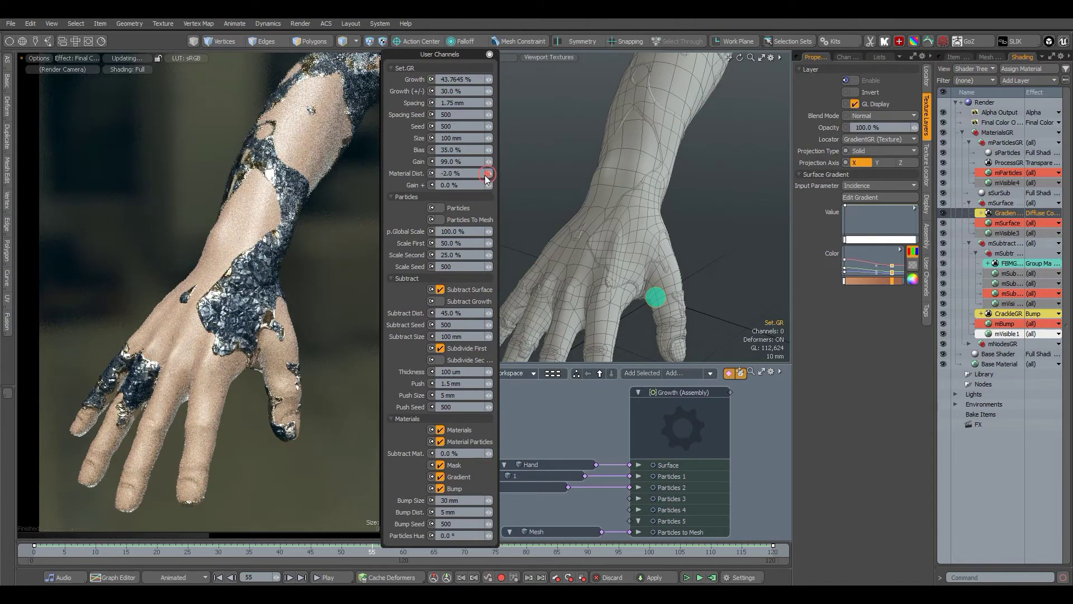
click(486, 176)
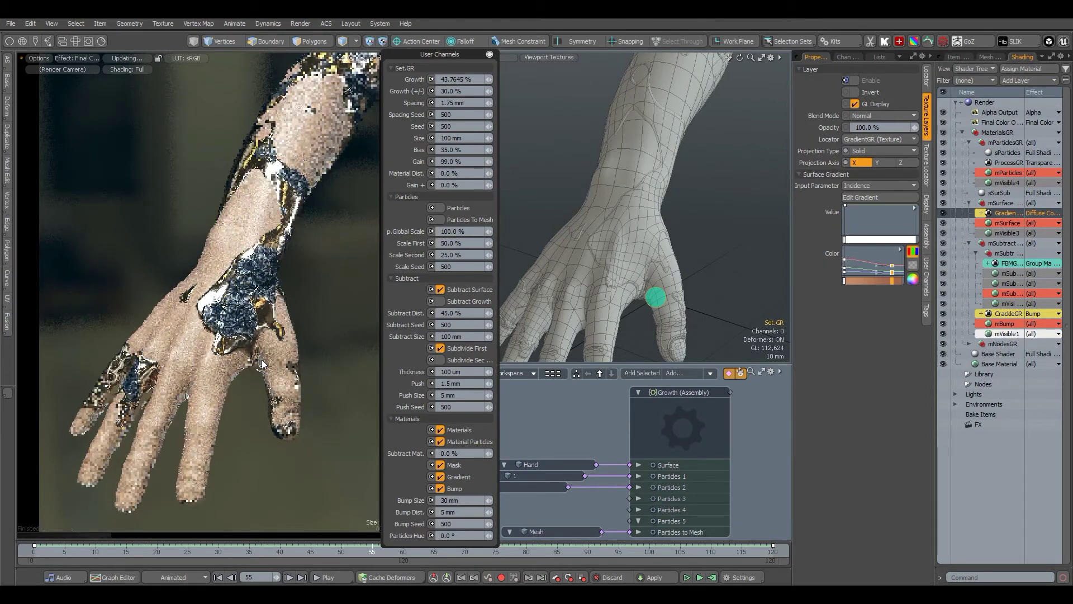
Try other Bump Size and Bump Dist. values, including a Bump Dist. of 0, and restore 30 mm and 5 mm.
click(462, 500)
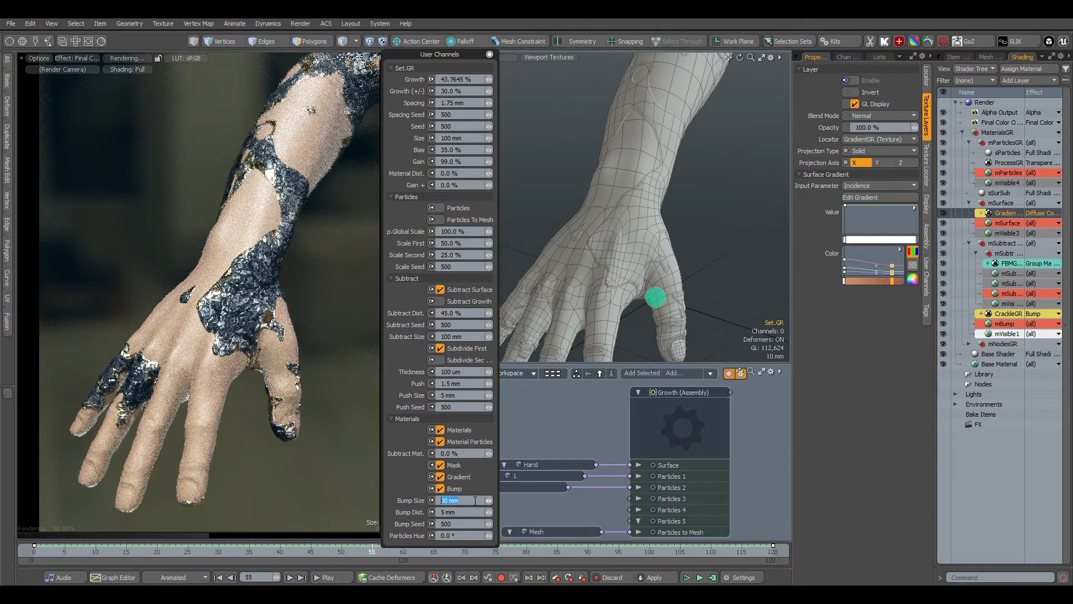
key(Return)
click(462, 499)
key(Return)
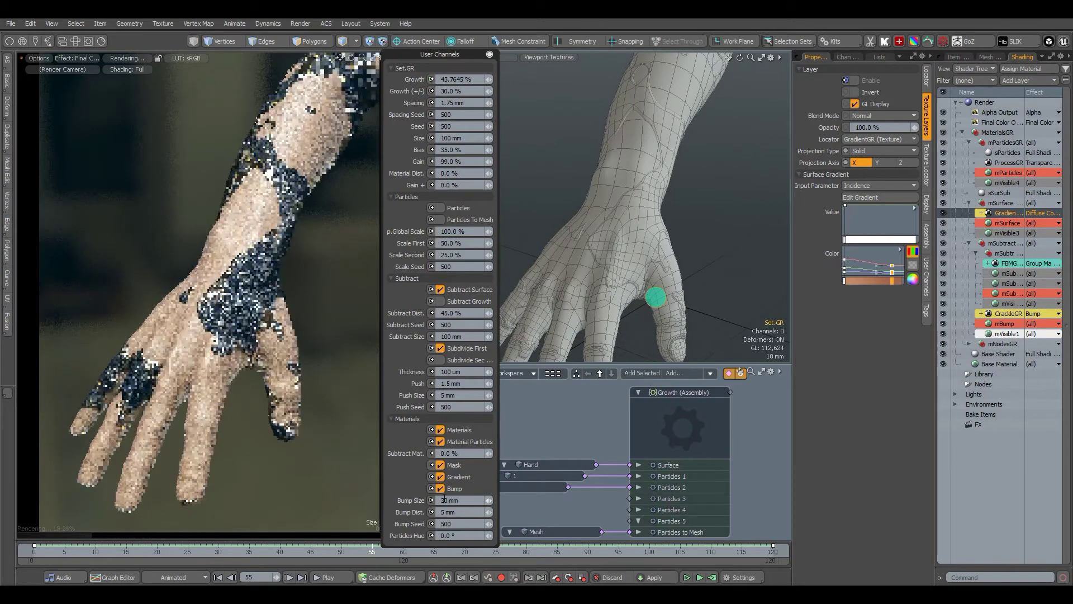
click(447, 511)
text(0)
key(Return)
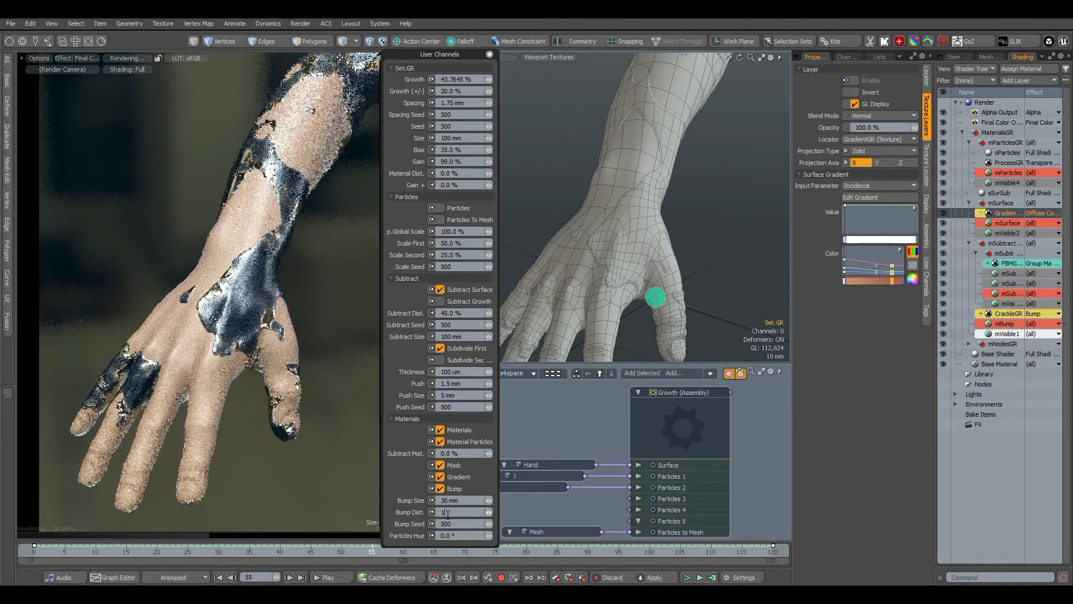
text(5)
key(Return)
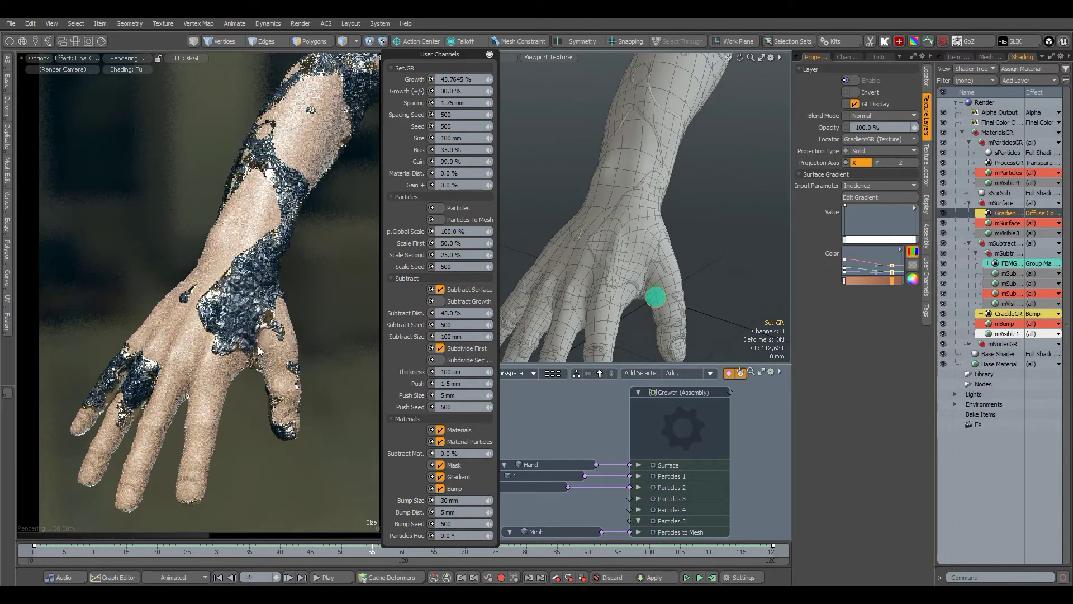
Turn Particles back on and try a Particles Hue of 125°.
click(440, 208)
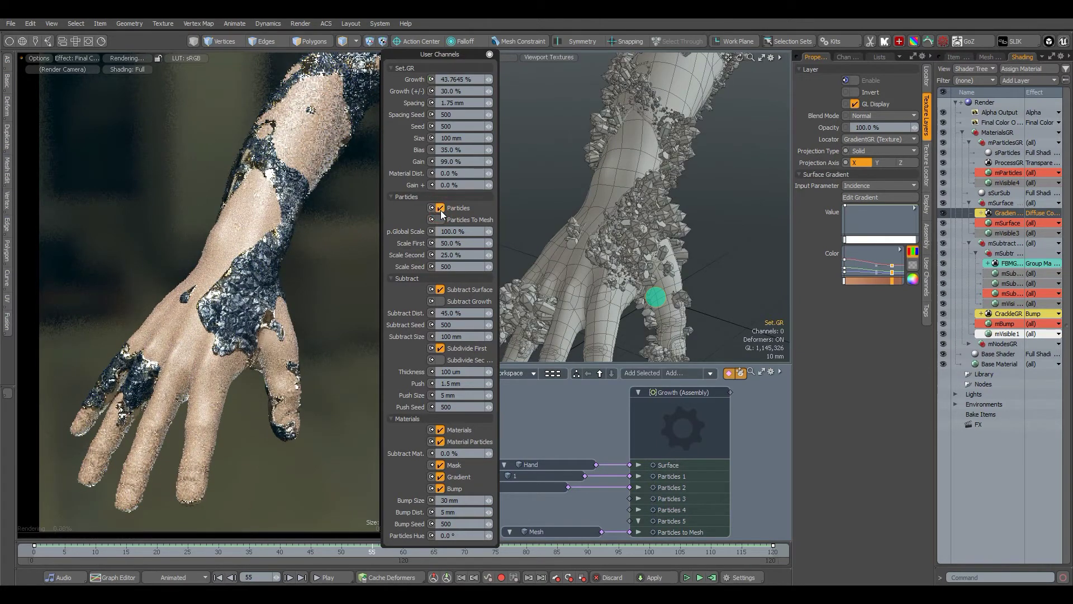
click(450, 535)
text(125)
key(Return)
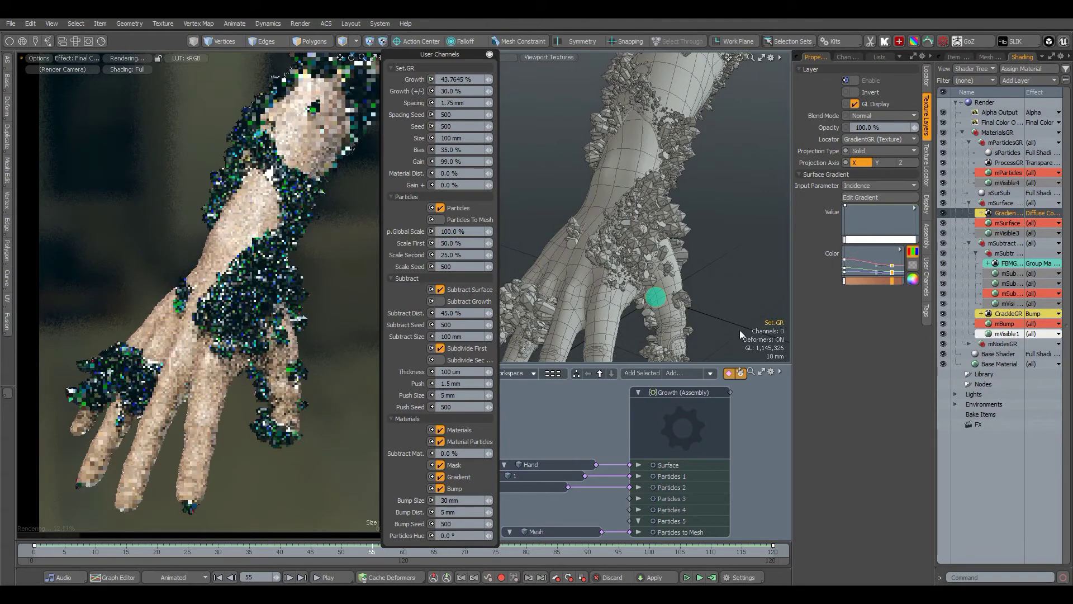
Try transparent colors of 1.0, 0.33, 0.71 and 0.92, 0.0, 1.0 on the mParticles material and undo the changes.
click(1007, 173)
click(926, 160)
click(916, 162)
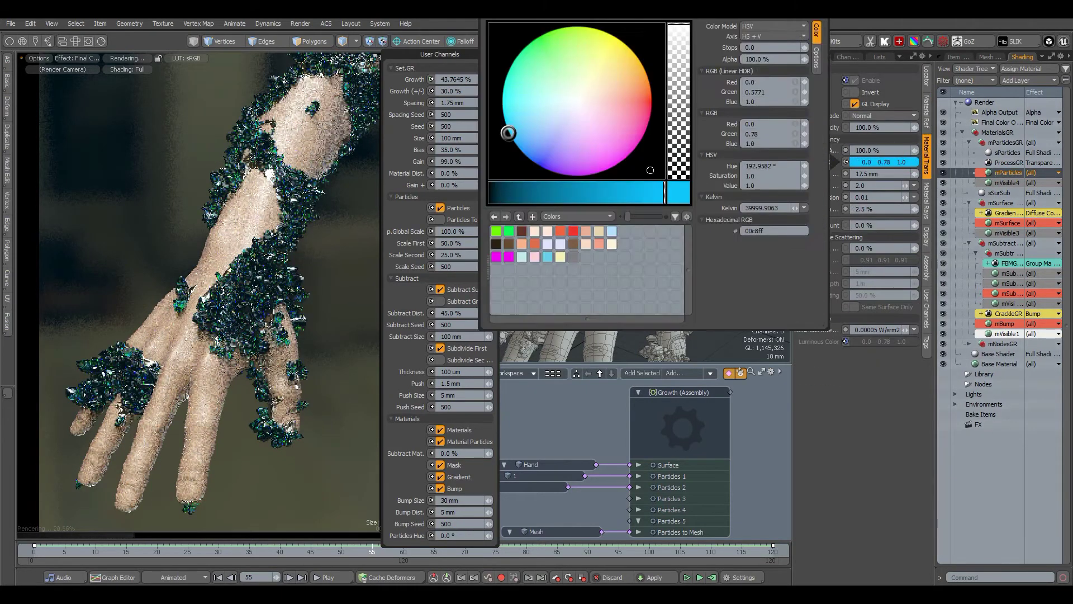
click(639, 129)
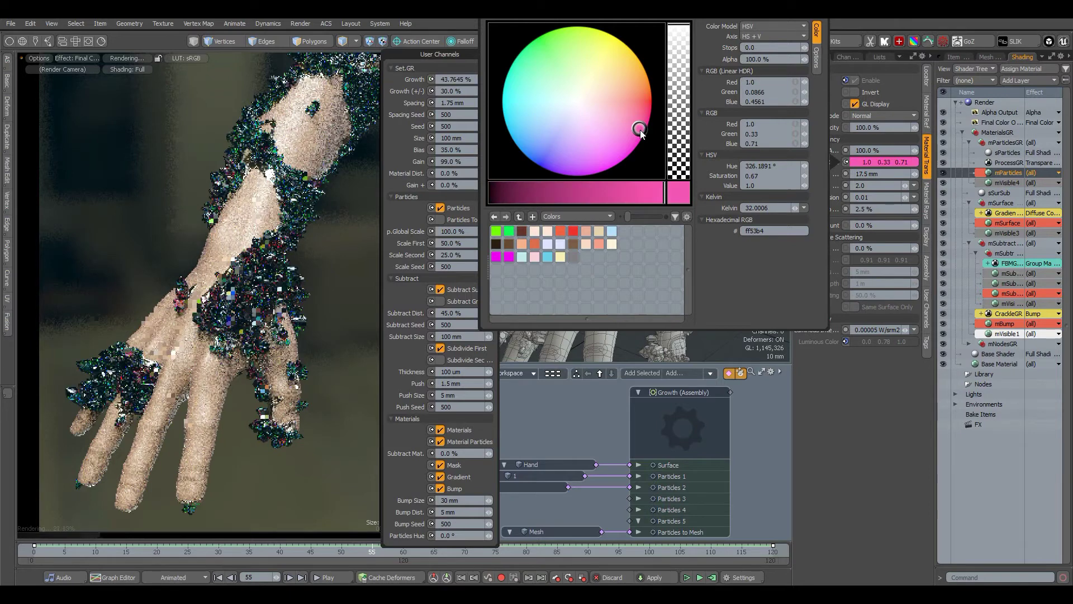
mouse_move(641, 130)
mouse_down()
mouse_move(571, 178)
mouse_move(603, 173)
mouse_up()
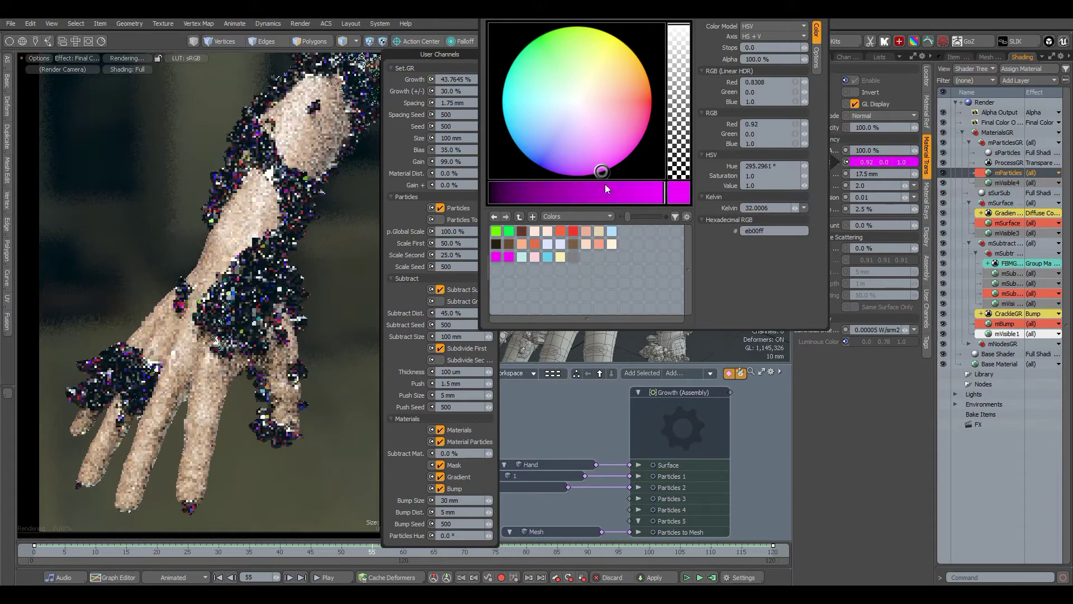
key(ctrl+z)
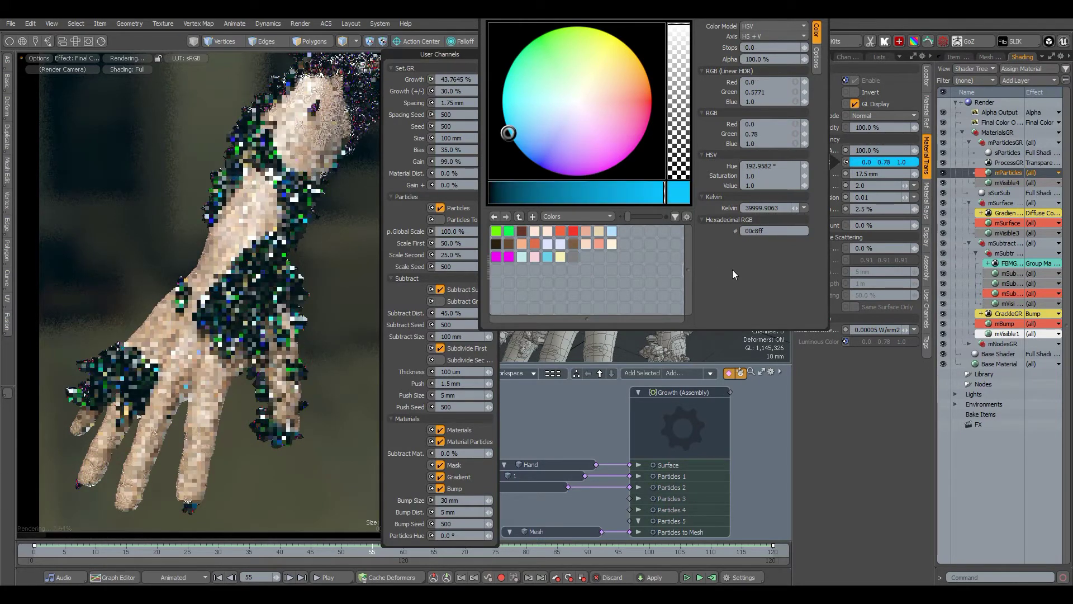
click(828, 392)
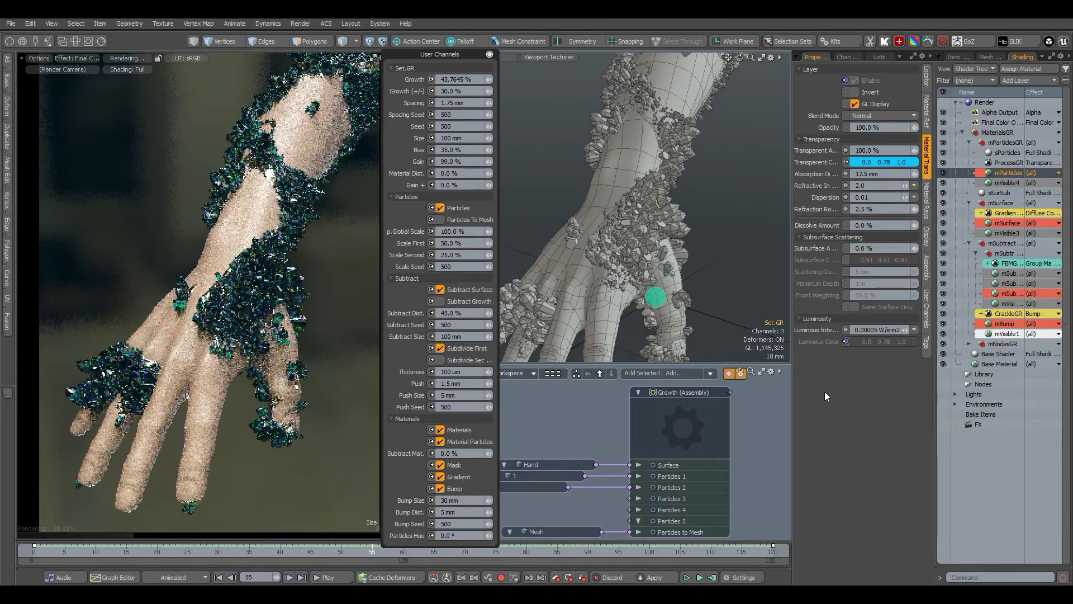
Turn off Particles and try Subtract Growth with a Subtract Mat. of -2.5% at frame 70.
click(453, 207)
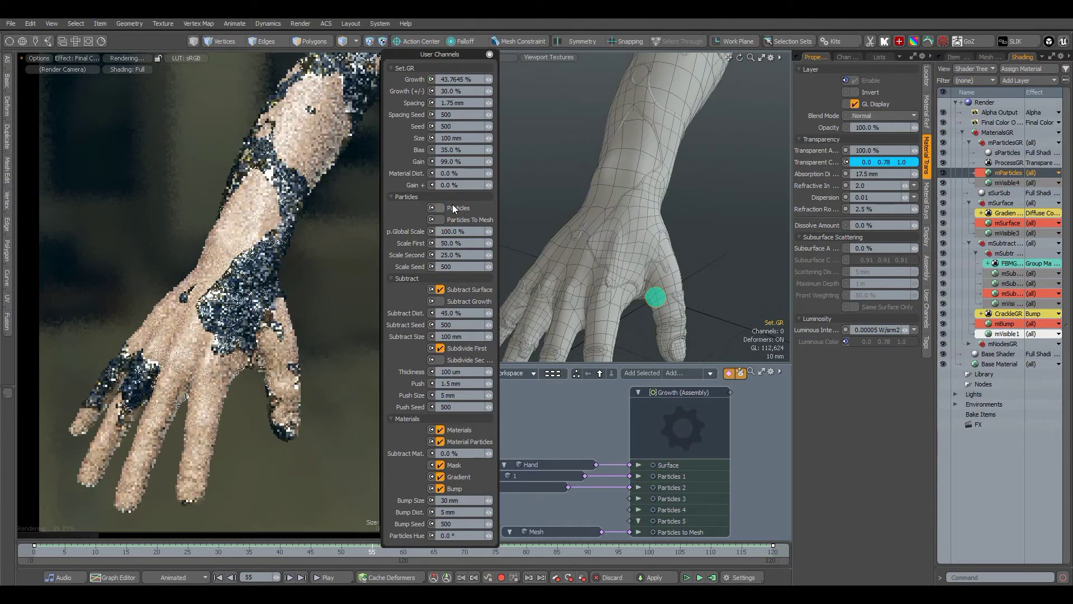
click(440, 301)
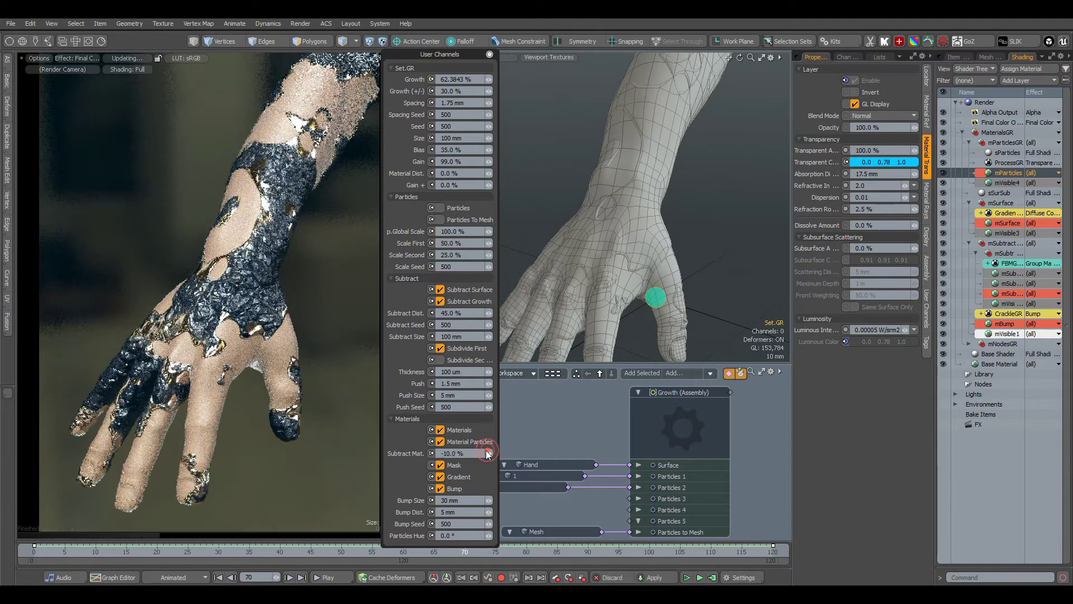
drag(487, 453, 488, 454)
click(402, 455)
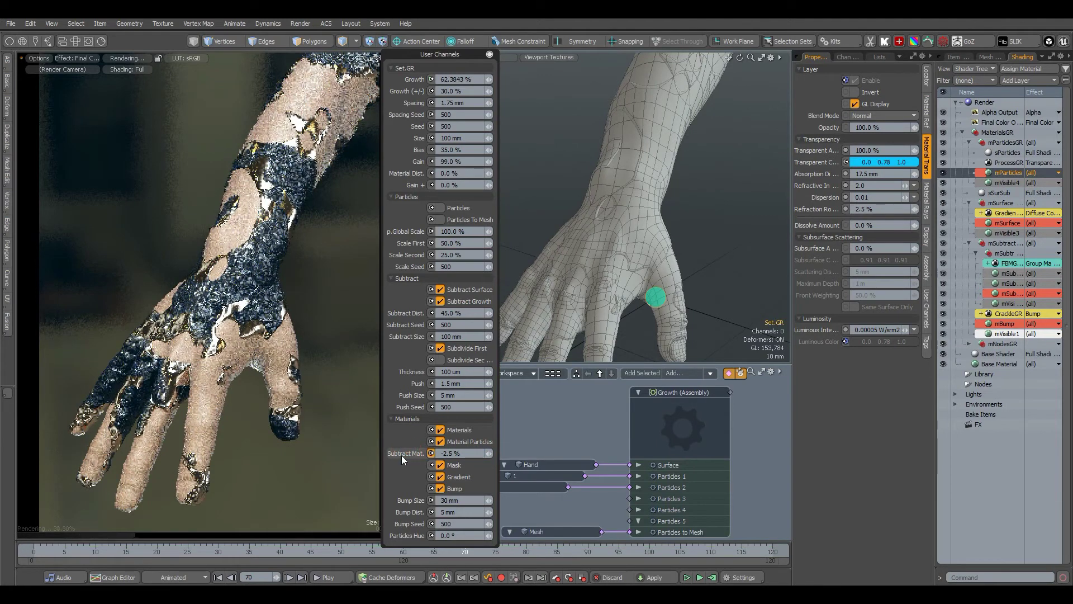
click(412, 300)
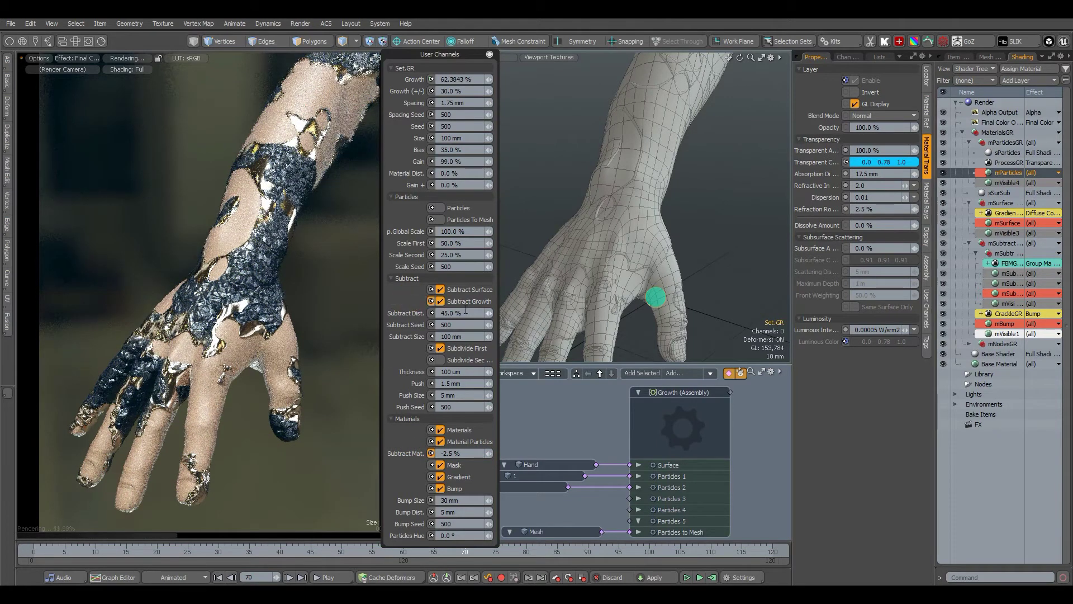
Reset Subtract Mat. to 0%, turn off Subtract Growth, and return to frame 55.
click(463, 457)
text(0)
key(Return)
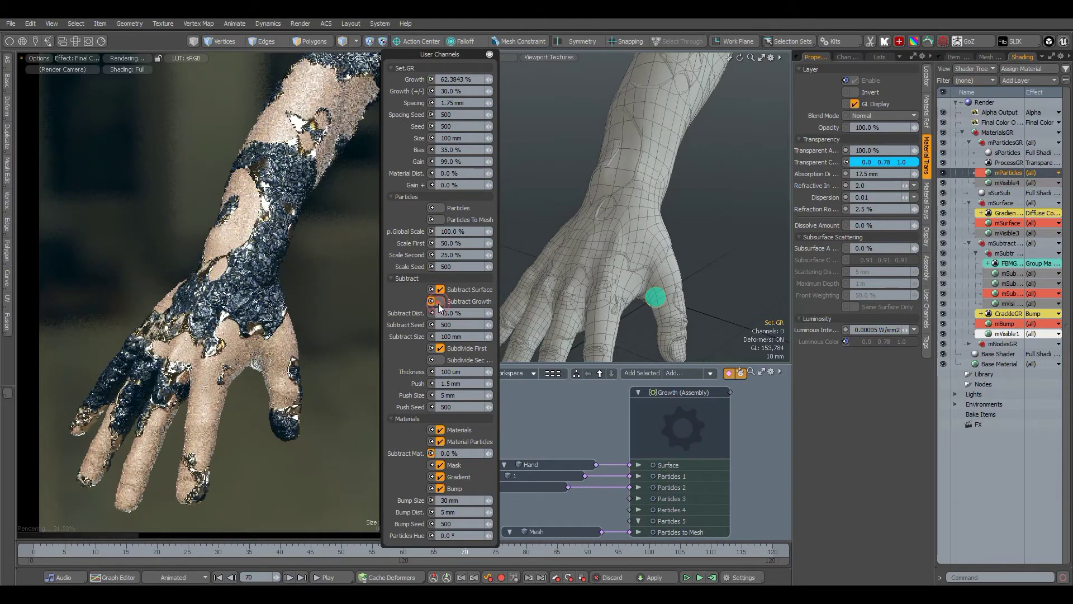
click(374, 553)
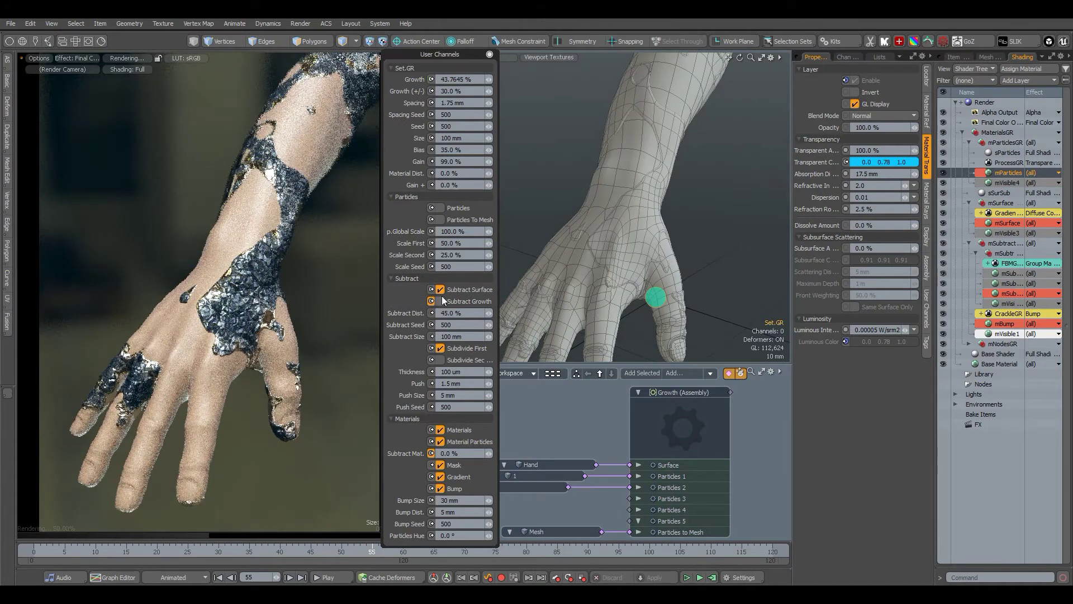
Try a Material Dist. of 50% and restore it to 0%.
drag(465, 172, 425, 173)
text(50)
key(Return)
text(0)
key(Return)
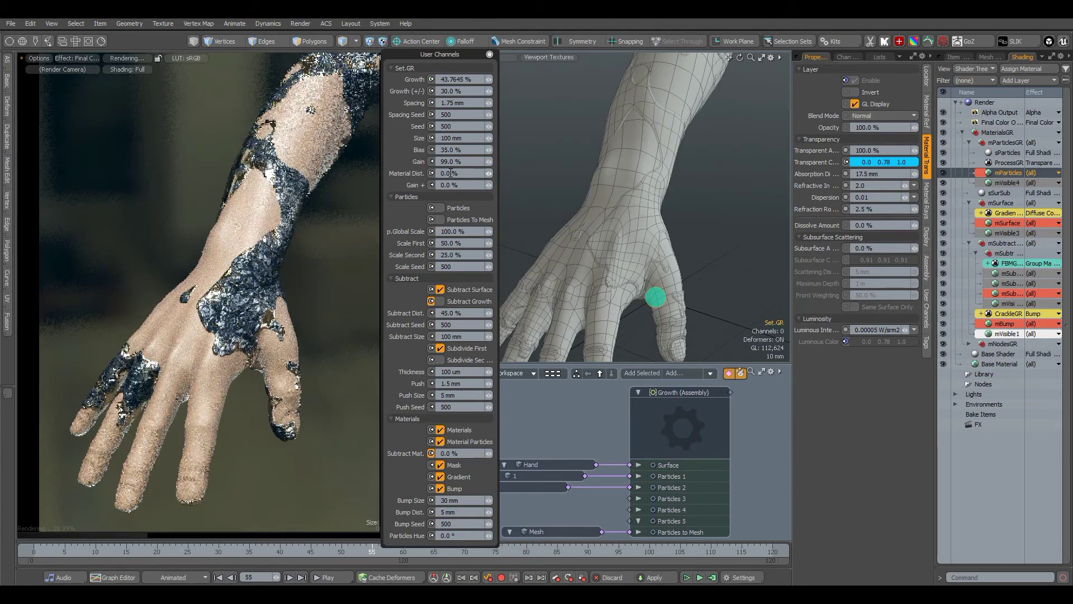
Turn off Subtract Surface and compare the render with Mask off and on, turning Particles back on.
click(441, 466)
click(441, 466)
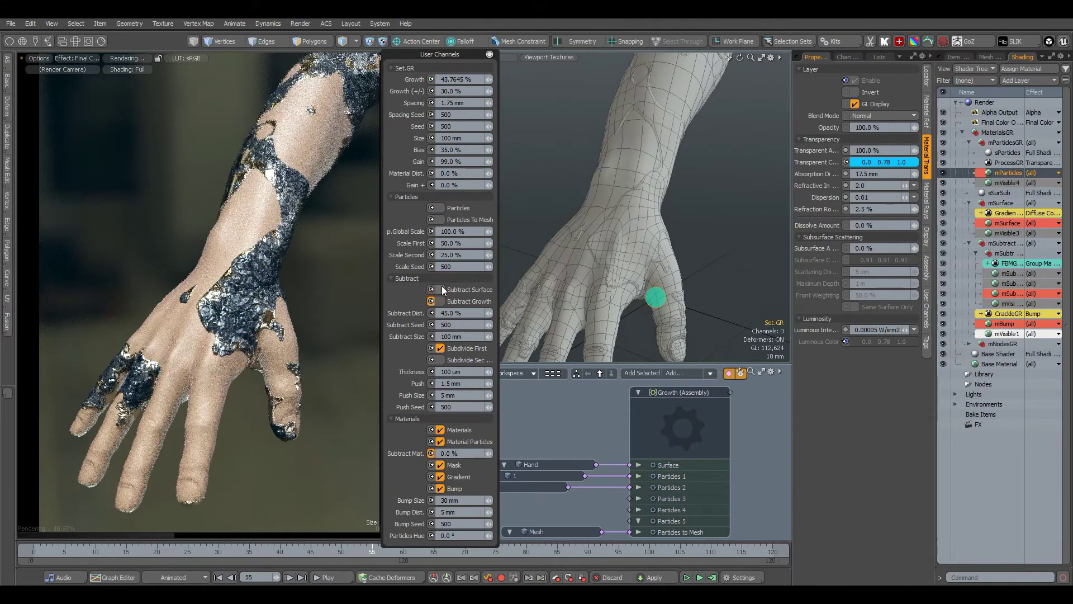
click(441, 465)
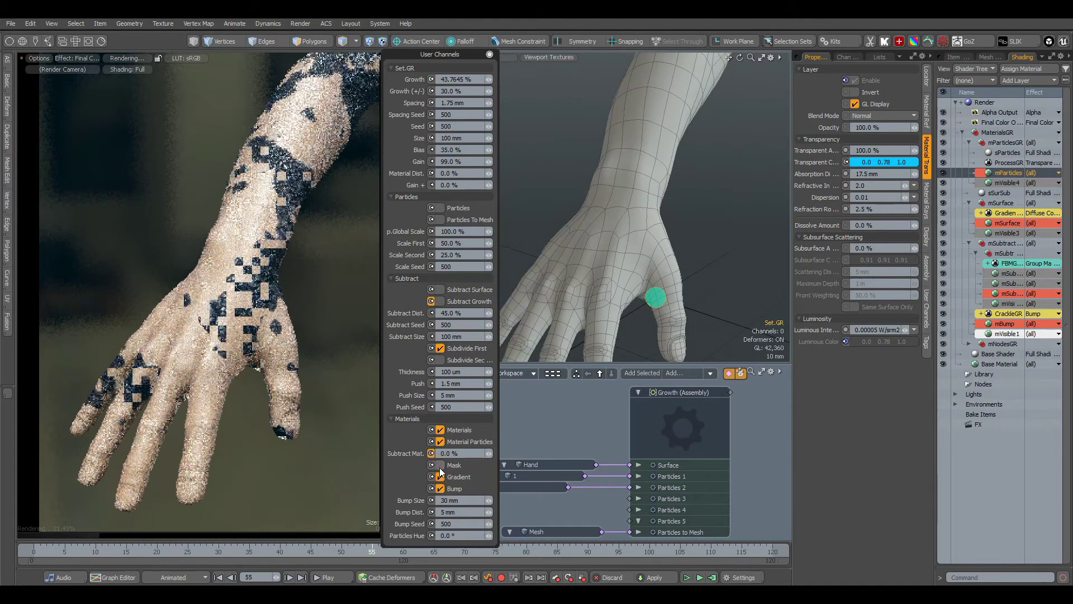
click(440, 208)
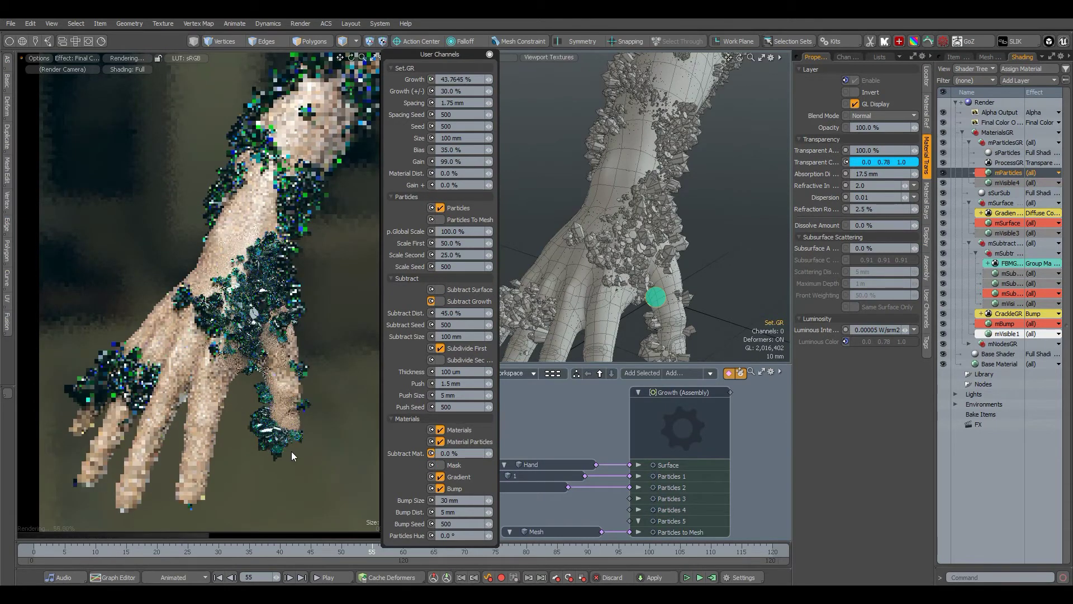
click(441, 465)
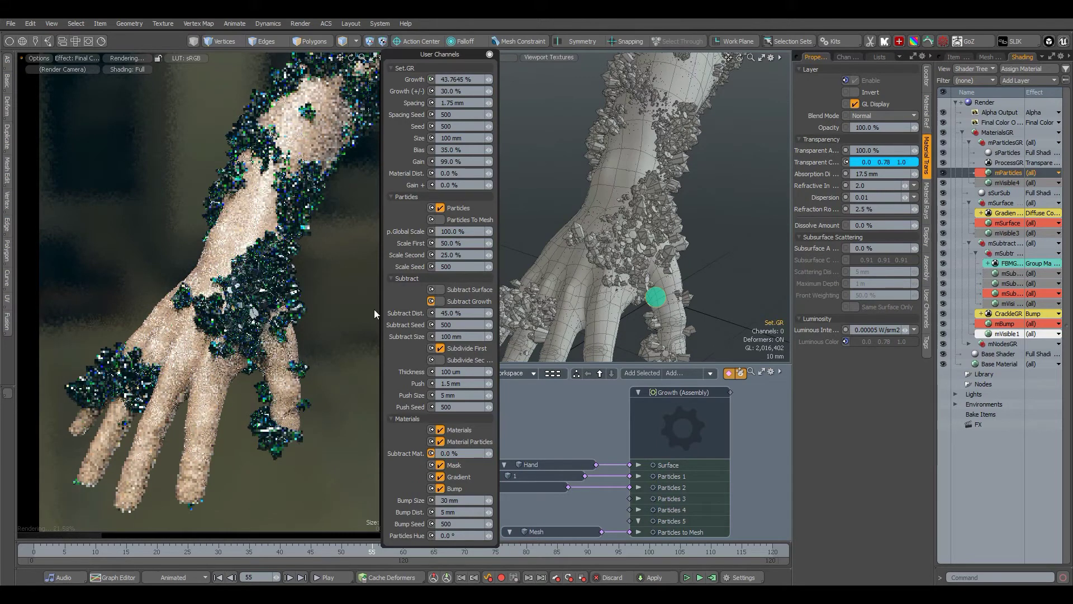
Try other diffuse colors on the mBump material and restore 0.0, 0.09, 0.21.
click(239, 311)
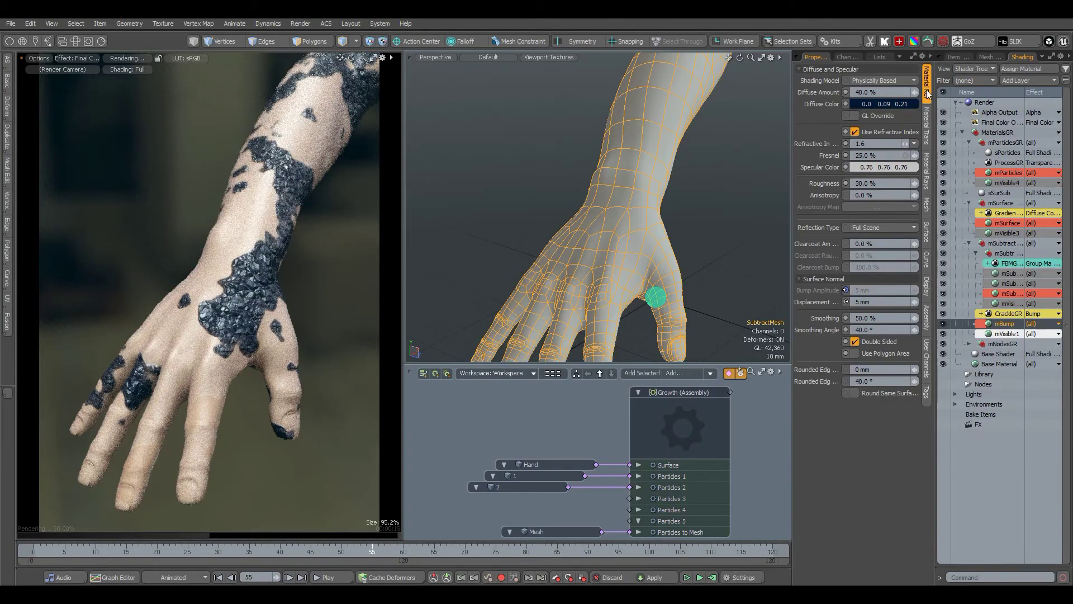
click(910, 104)
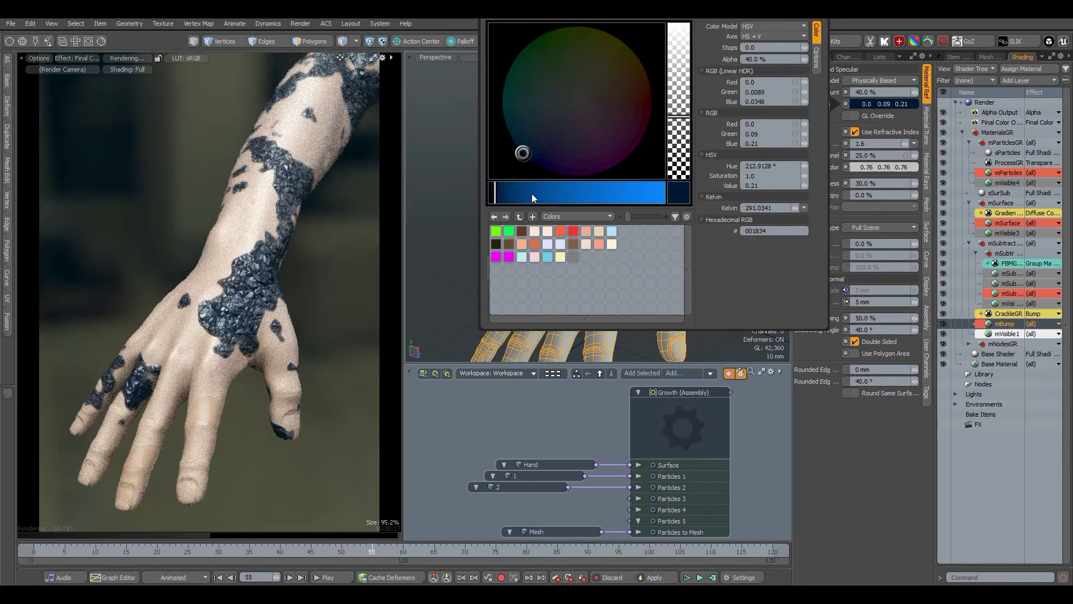
drag(532, 194, 616, 192)
drag(589, 142, 522, 152)
drag(545, 190, 495, 191)
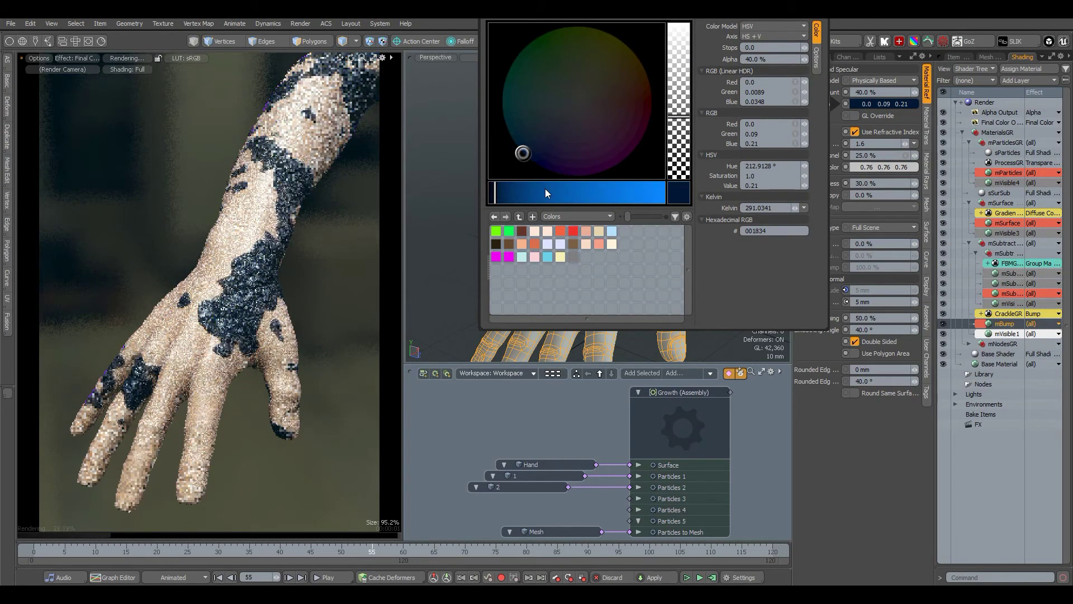
click(777, 387)
Select the Set.GR controller and turn Particles and Subtract Surface back on.
click(657, 298)
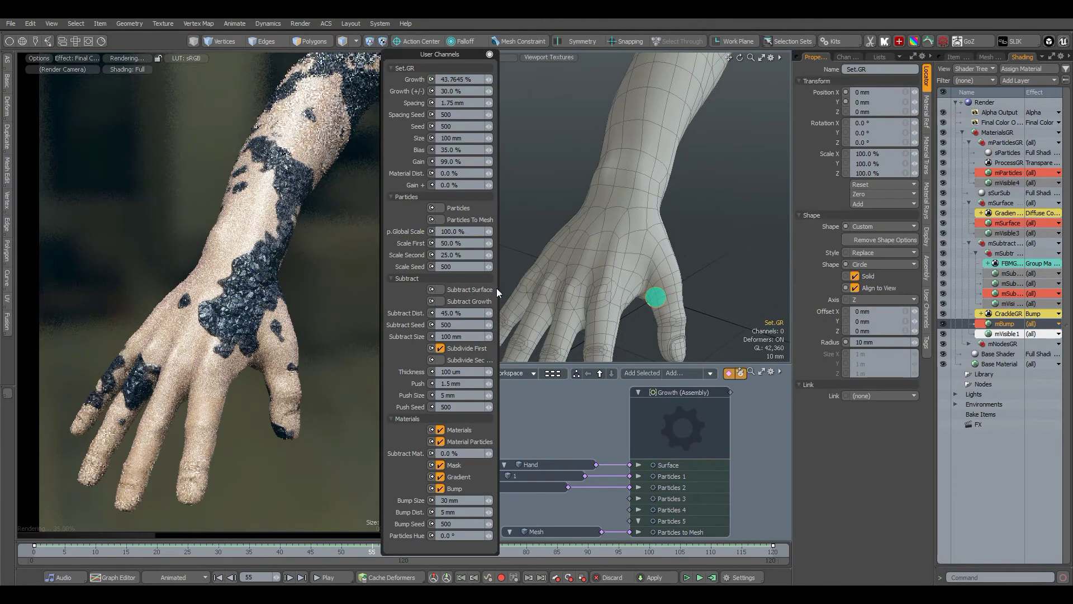
click(441, 208)
click(441, 289)
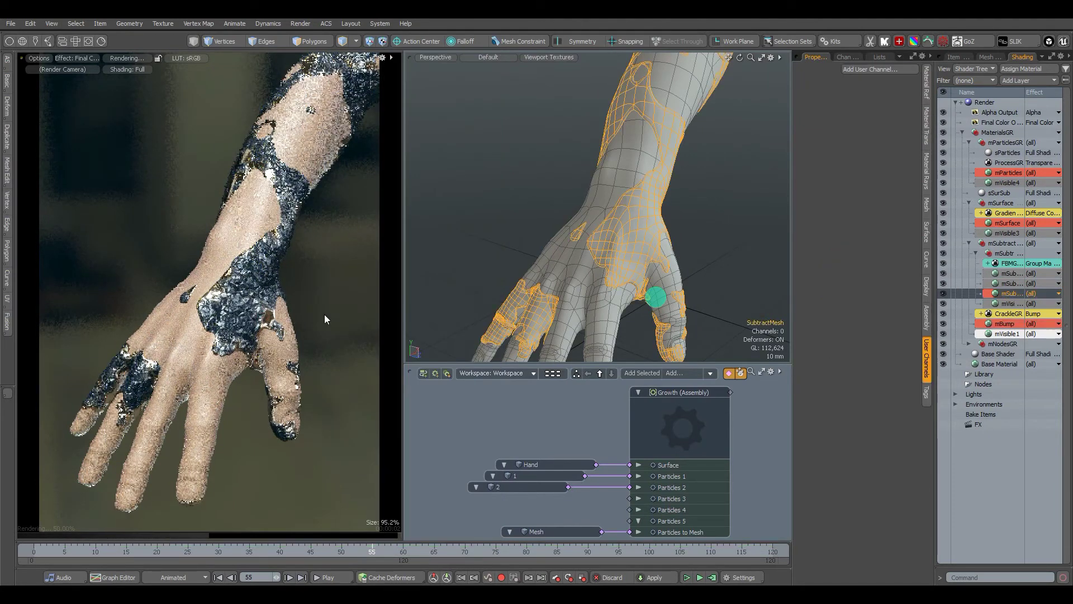
Try adjusting the specular color of the subtract surface material and move the User Channels form clear of the render.
click(927, 83)
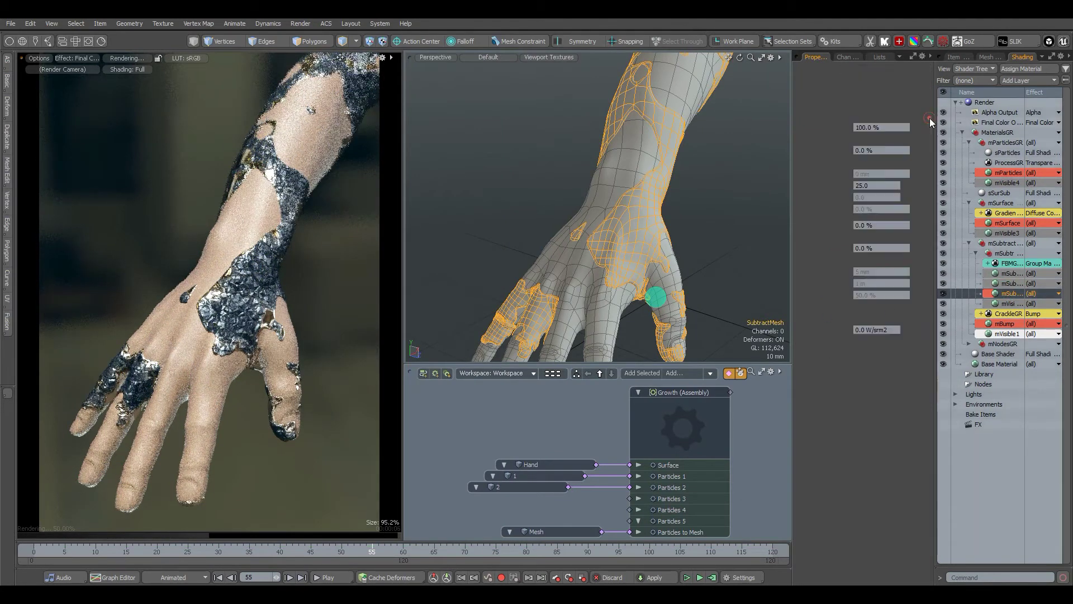
click(915, 166)
drag(605, 91, 274, 371)
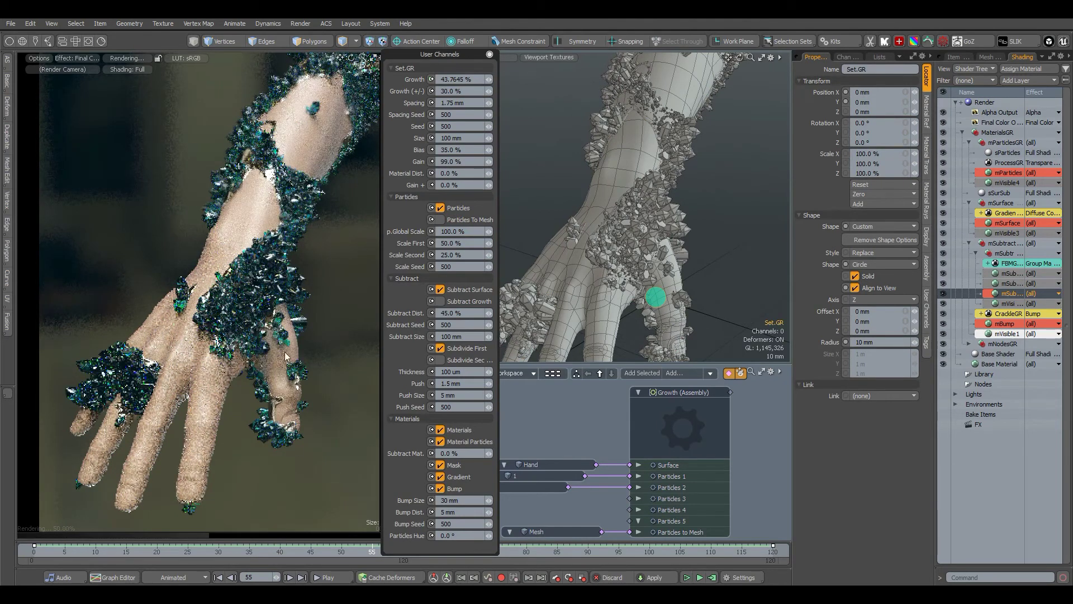
drag(382, 110, 409, 110)
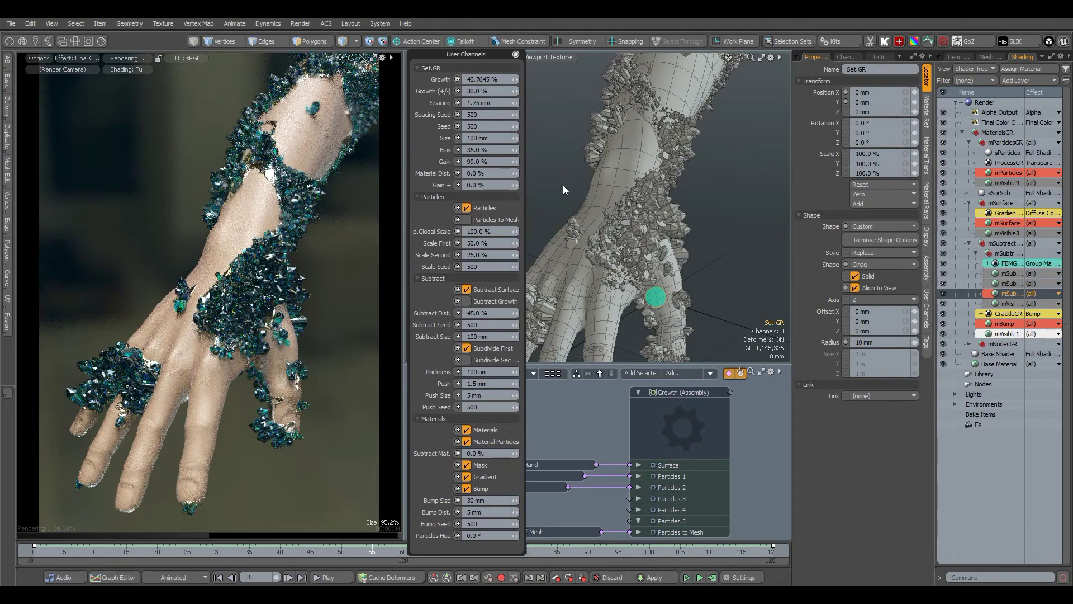